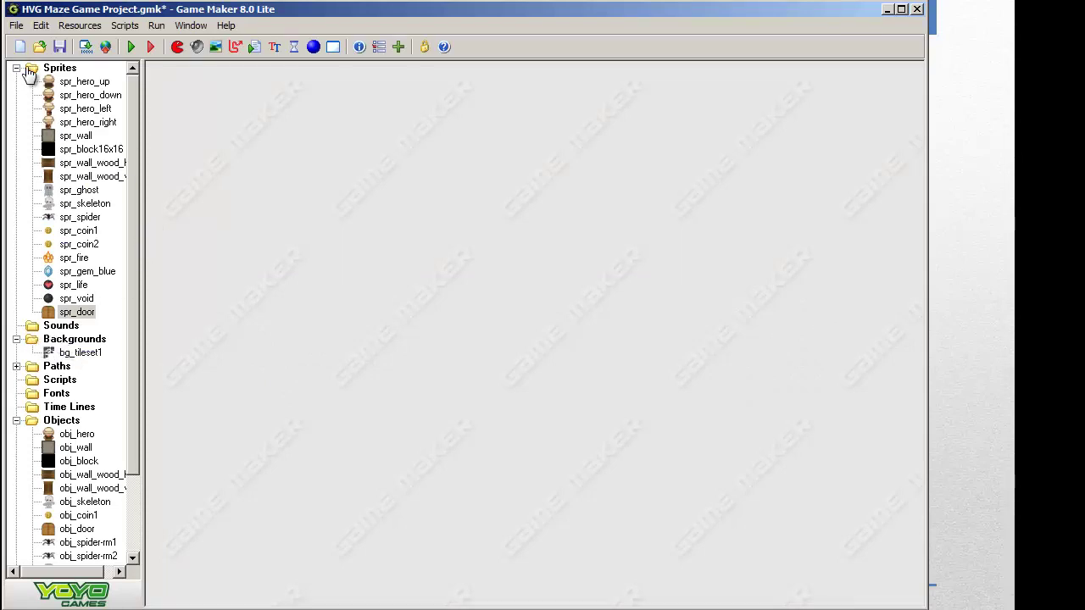
# Collapse Sprites and Objects, create a background resource, and type the name bg_GameTitle
pyautogui.click(17, 69)
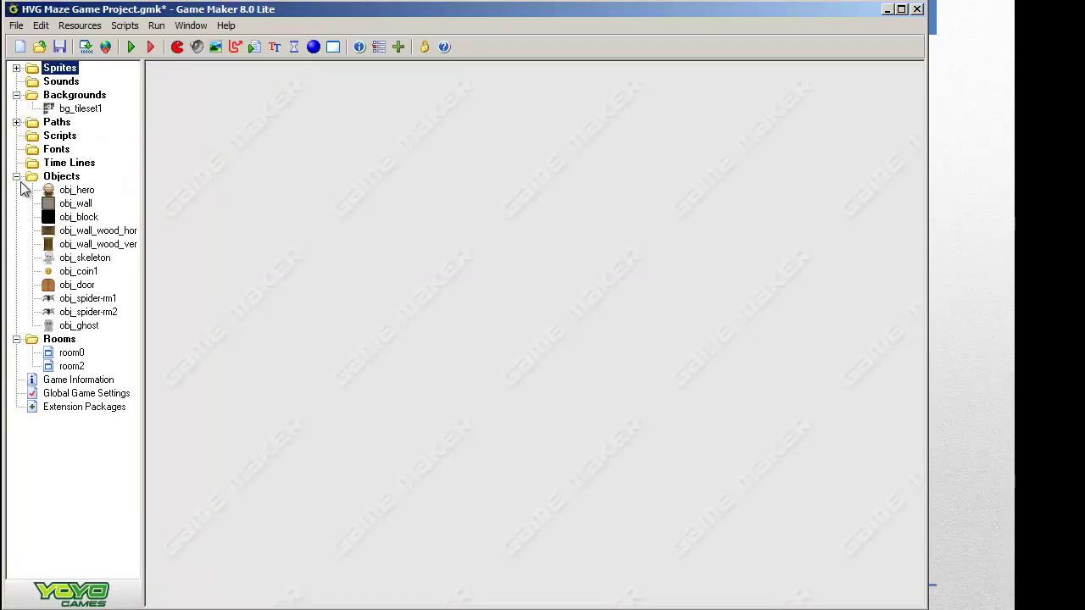
pyautogui.click(16, 176)
pyautogui.rightClick(66, 96)
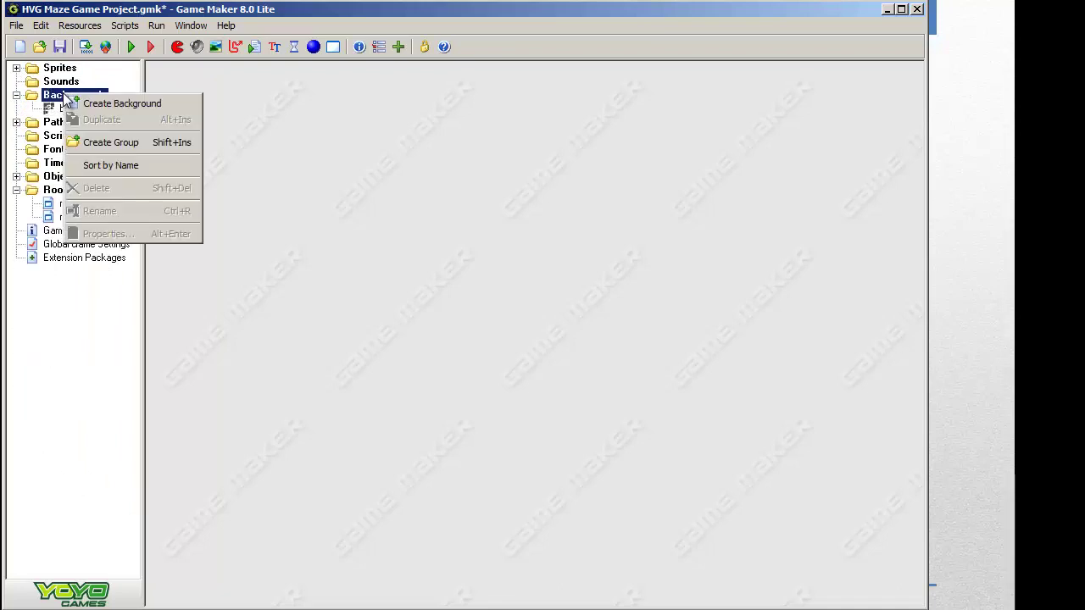
pyautogui.click(104, 103)
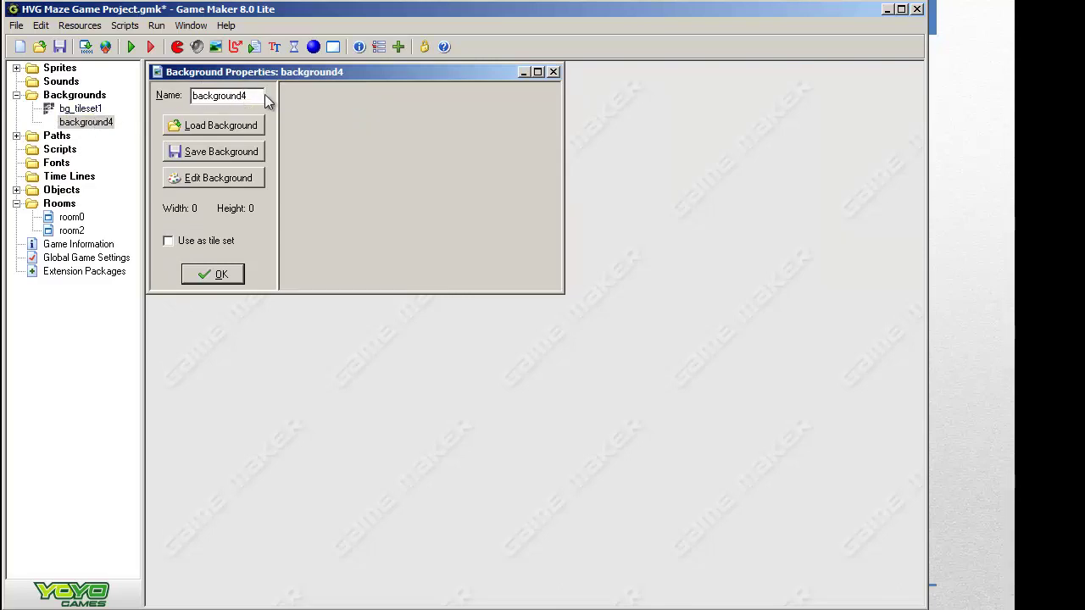
pyautogui.moveTo(254, 96); pyautogui.dragTo(195, 95)
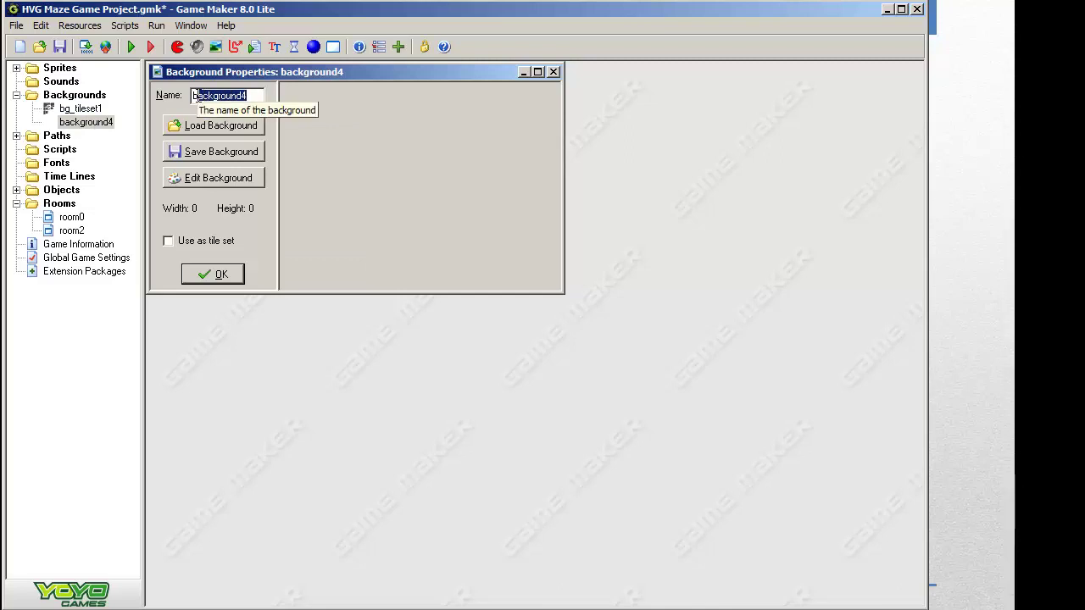
pyautogui.write('bg')
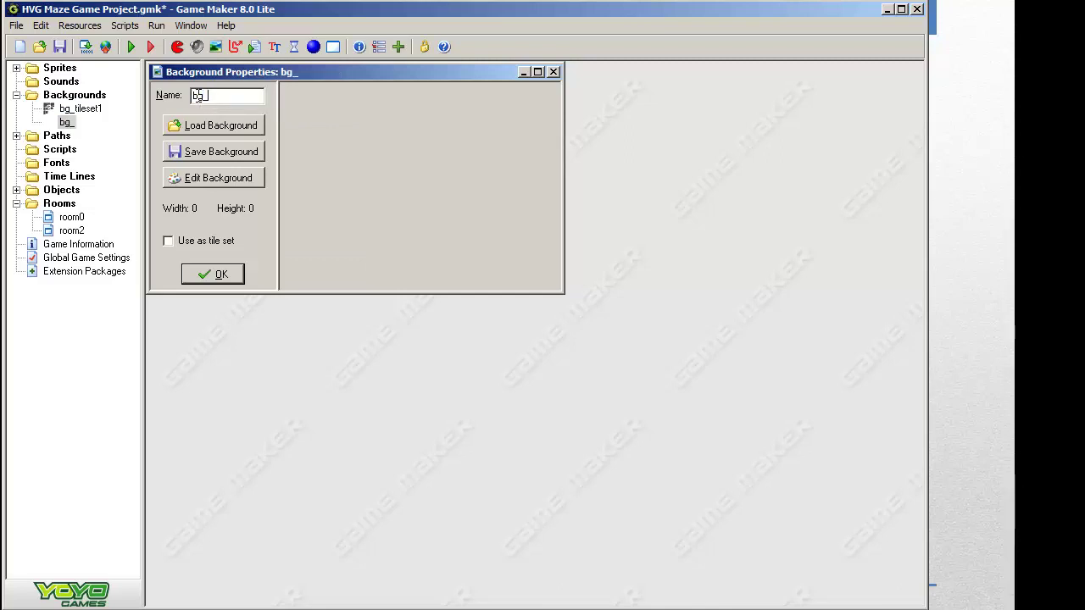
pyautogui.write('_GameTitle')
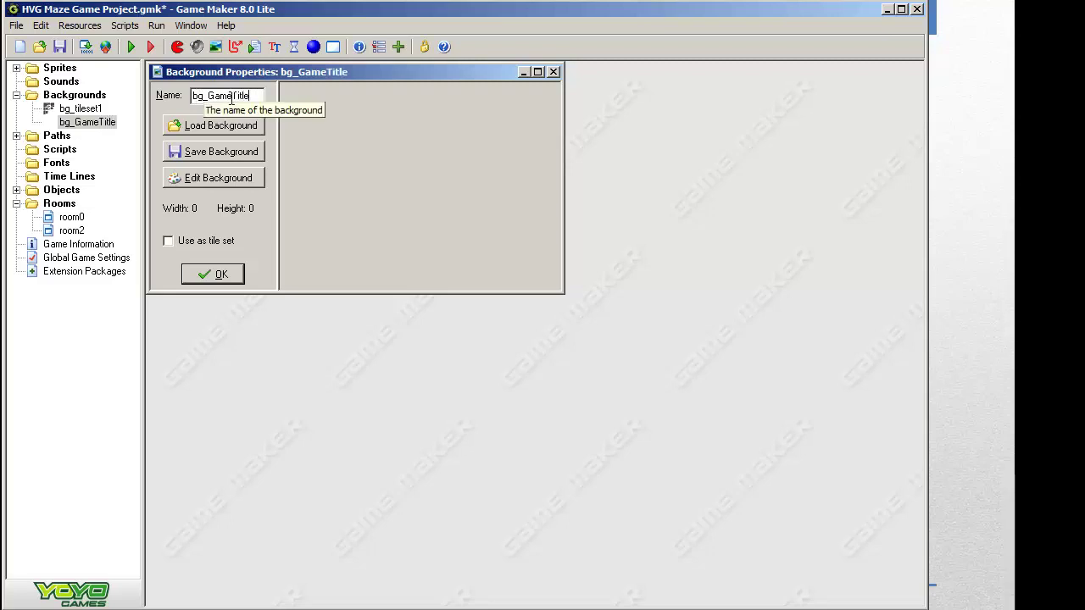
# Load MazeBG.jpg, the 637×480 'Quest of the Eternal Key' image, into the background and accept it
pyautogui.click(228, 127)
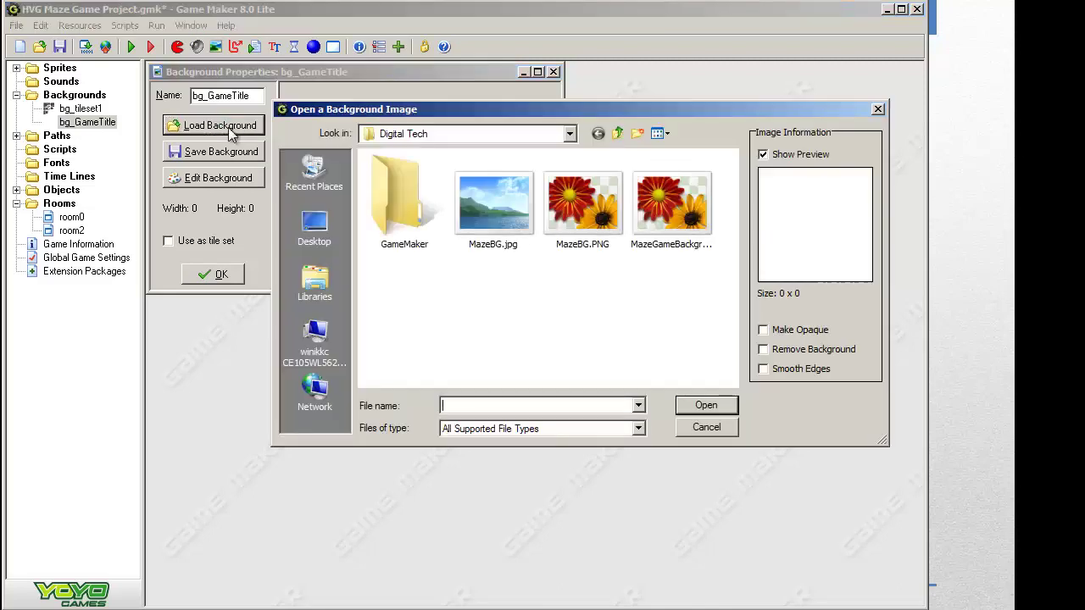
pyautogui.click(489, 204)
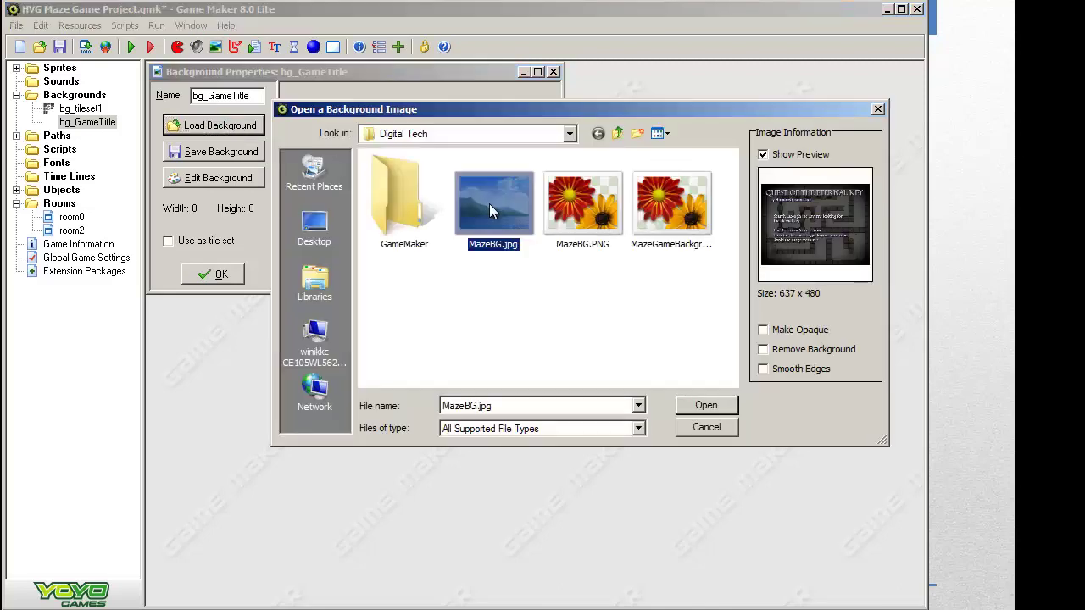
pyautogui.click(725, 405)
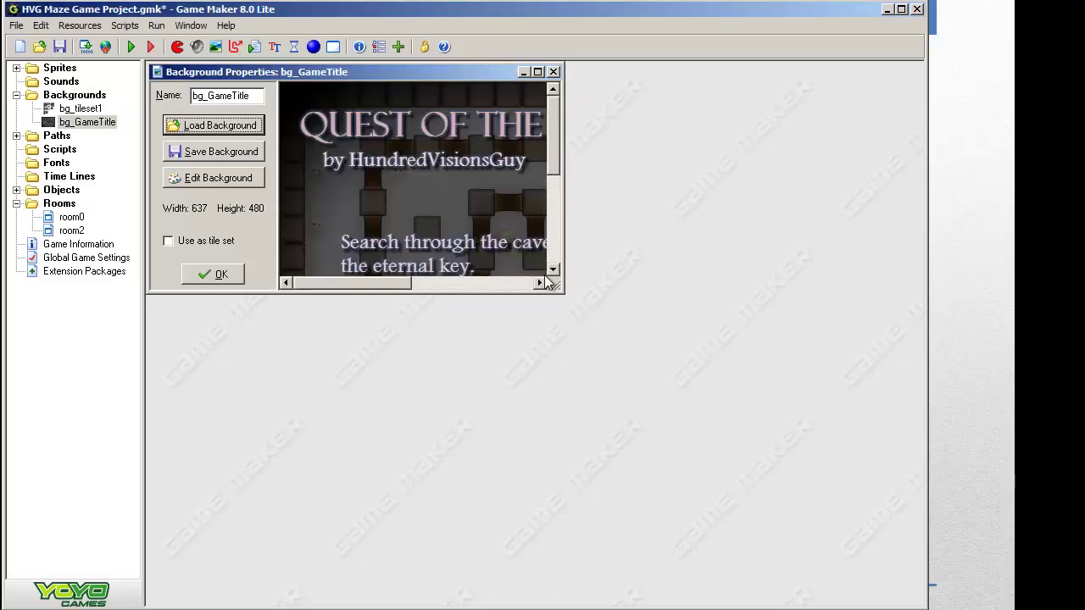
pyautogui.click(537, 72)
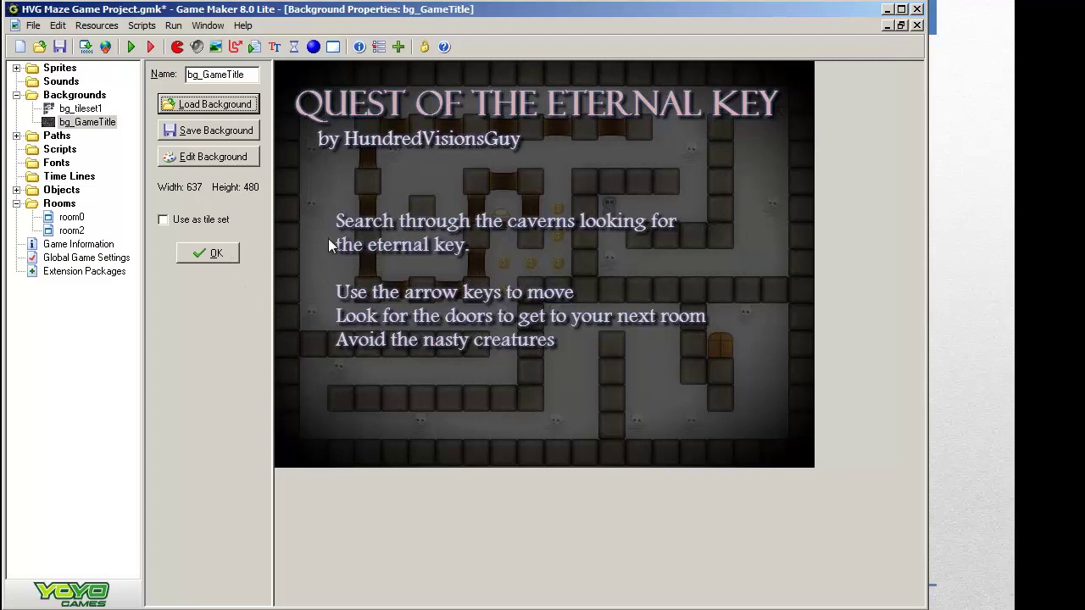
pyautogui.click(207, 253)
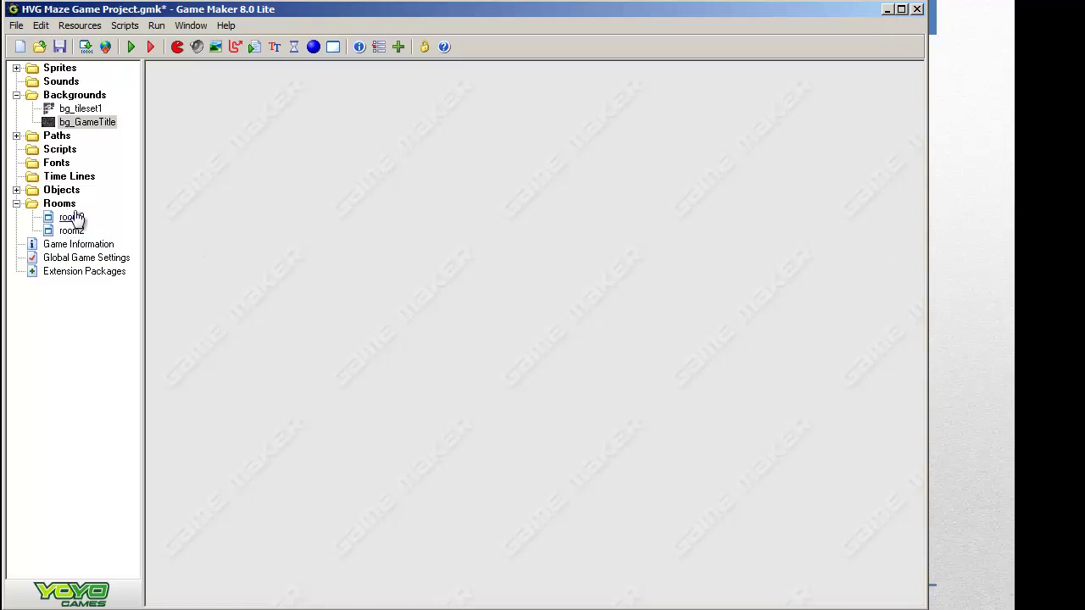
# Create a new room, move it to the top of the Rooms list, and name it rm_GameTitle
pyautogui.rightClick(46, 204)
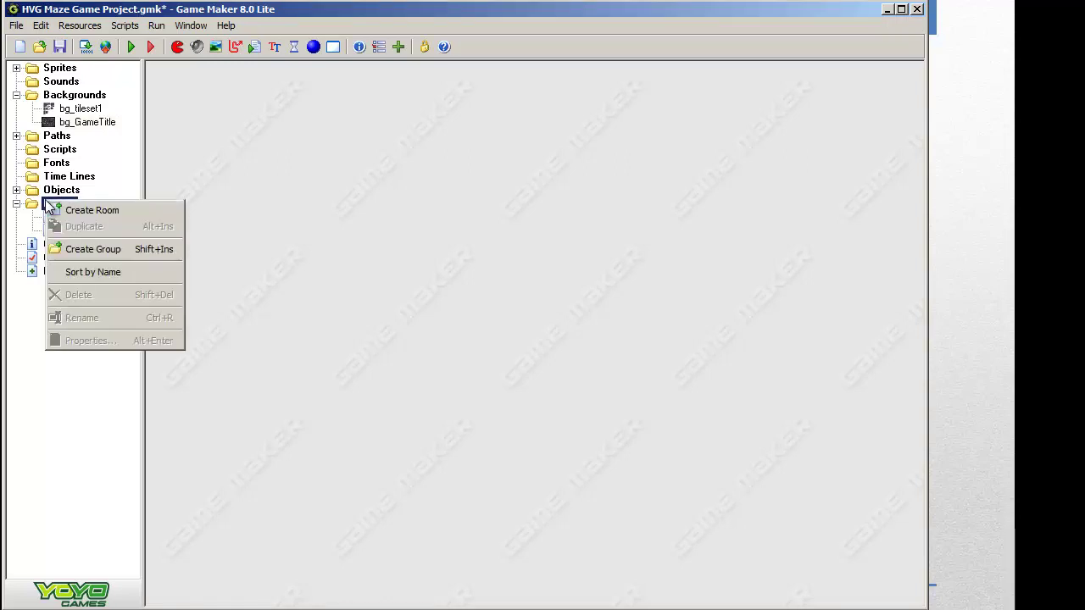
pyautogui.click(95, 209)
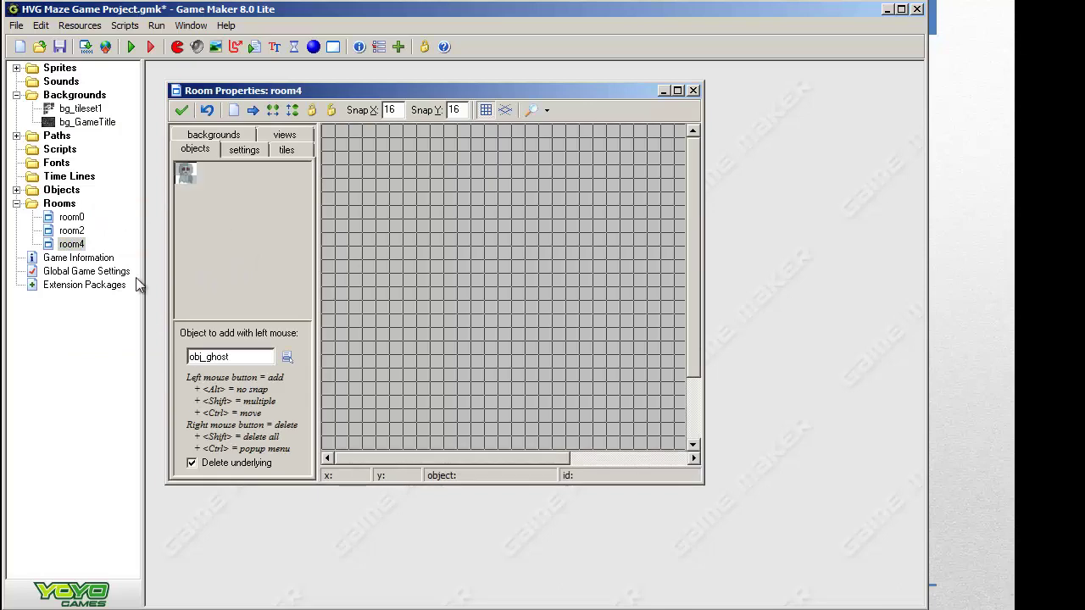
pyautogui.moveTo(52, 245); pyautogui.dragTo(72, 218)
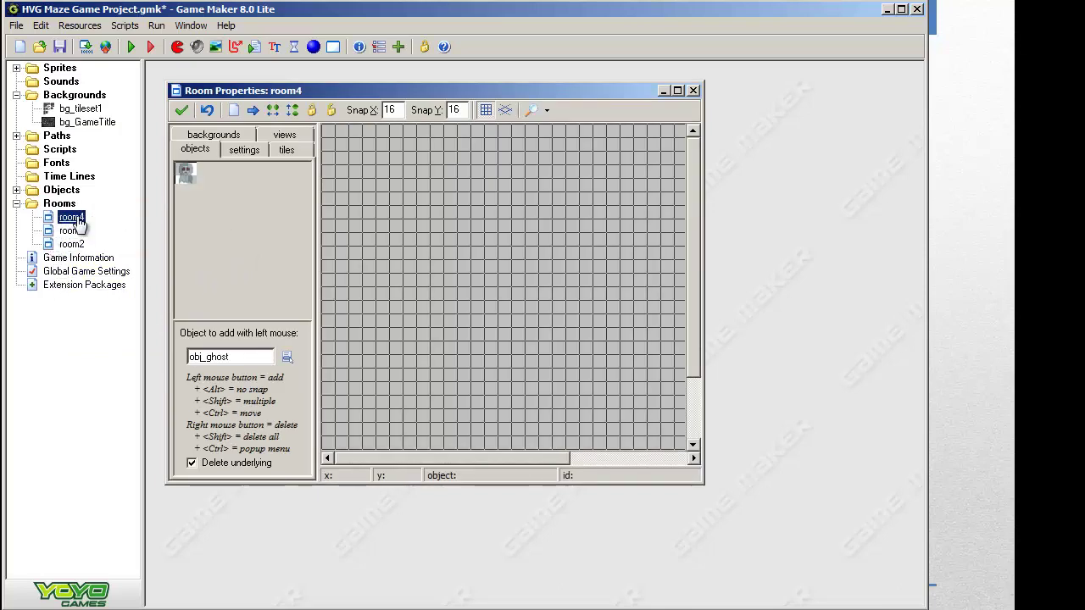
pyautogui.click(78, 219)
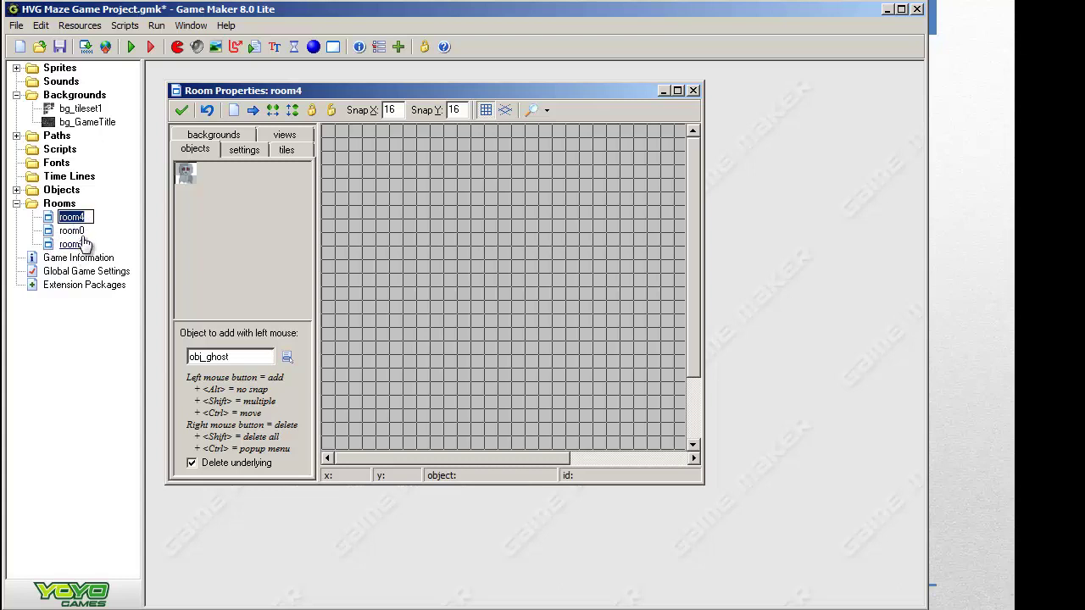
pyautogui.click(87, 217)
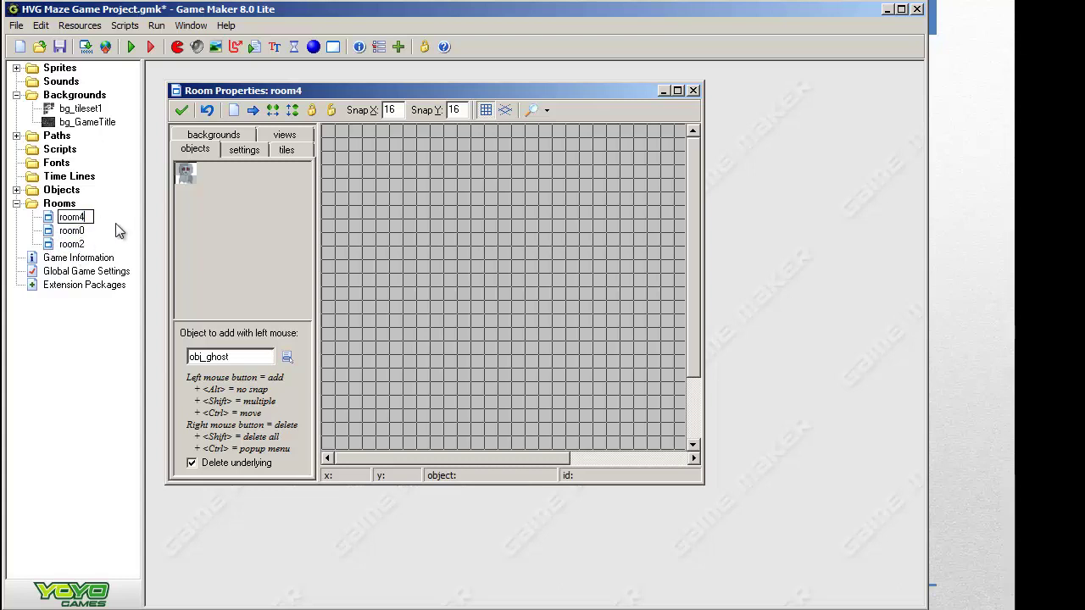
pyautogui.press('BackSpace')
pyautogui.press('BackSpace')
pyautogui.press('BackSpace')
pyautogui.press('BackSpace')
pyautogui.write('m_GameTitle')
pyautogui.press('Return')
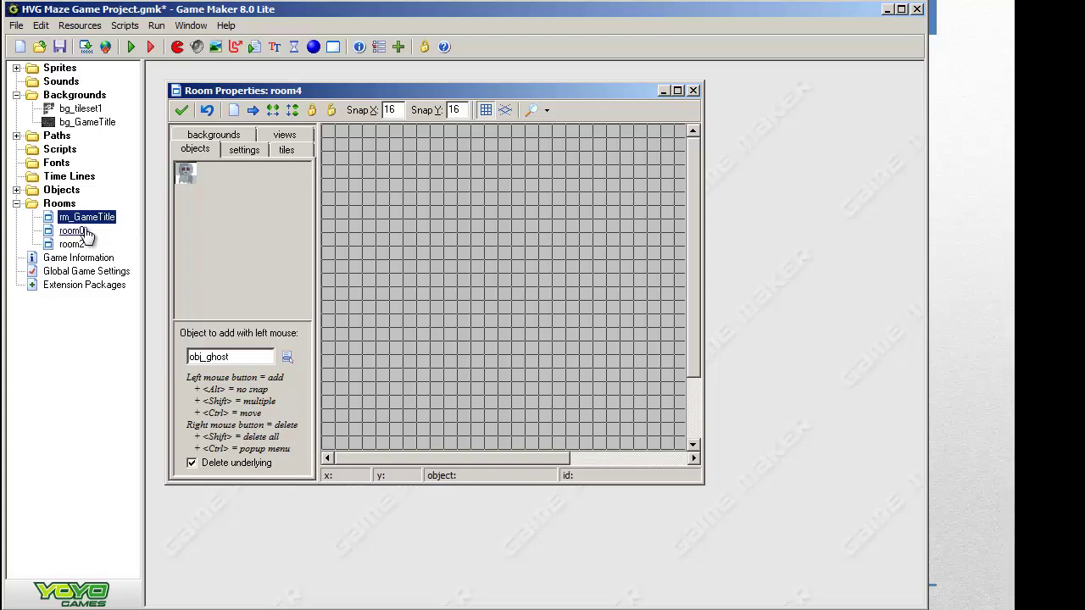
# Rename room0 to rm_1
pyautogui.click(87, 234)
pyautogui.click(85, 231)
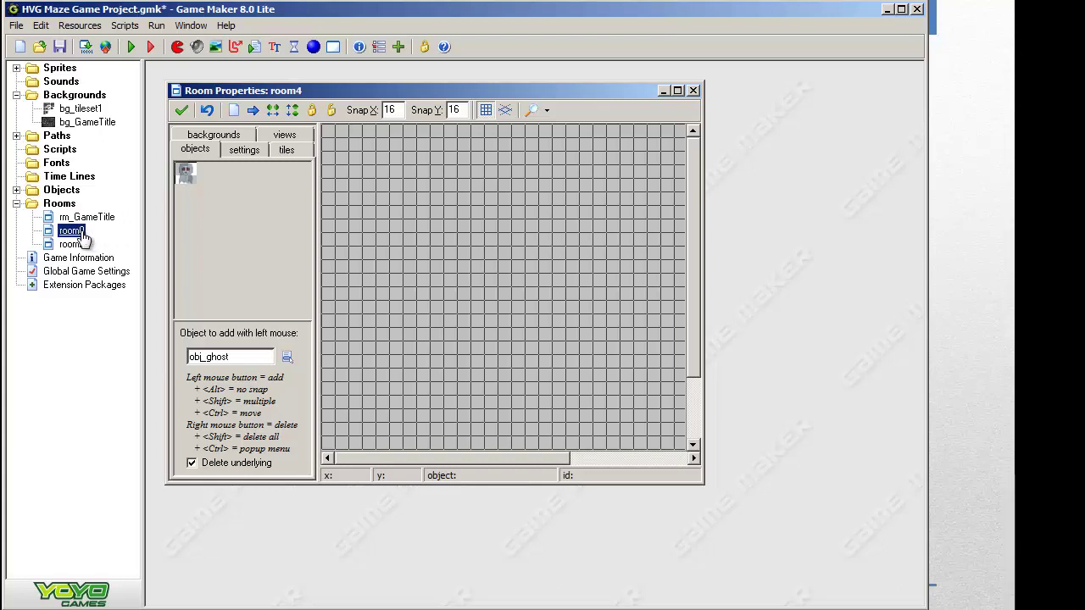
pyautogui.click(89, 232)
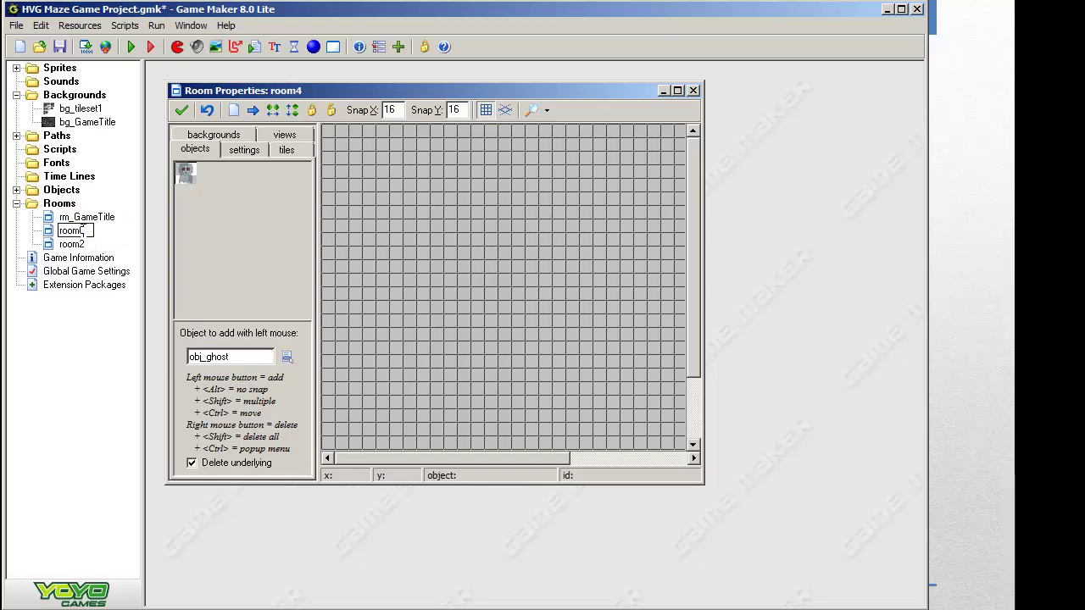
pyautogui.write('1')
pyautogui.doubleClick(75, 231)
pyautogui.write('rm1')
pyautogui.press('Left')
pyautogui.write('_')
pyautogui.press('Return')
# Rename room2 to rm_2
pyautogui.click(74, 245)
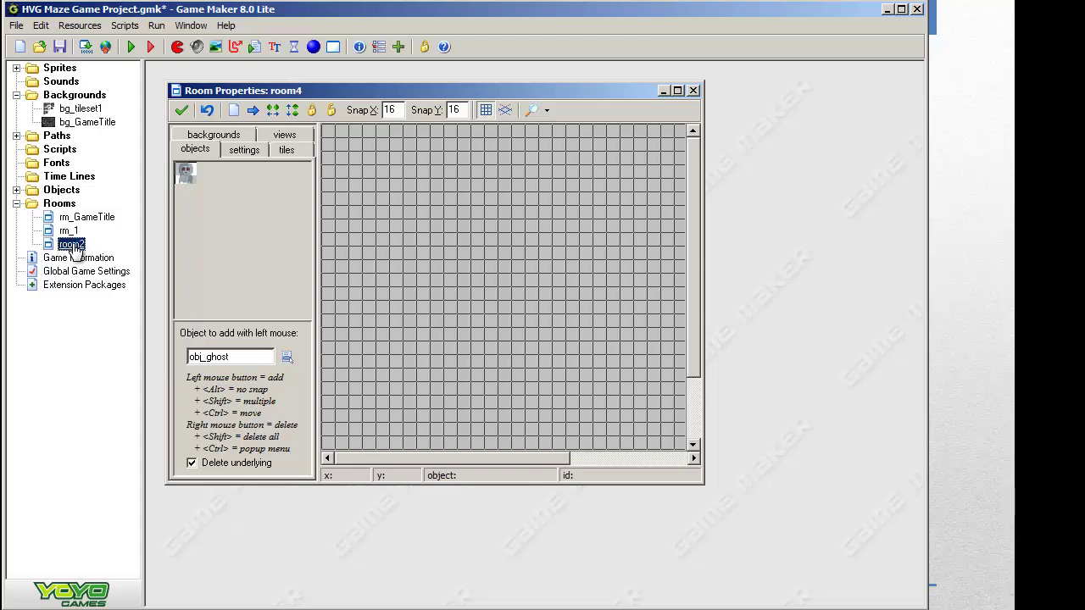
pyautogui.click(77, 245)
pyautogui.write('rm2')
pyautogui.press('BackSpace')
pyautogui.write('_2')
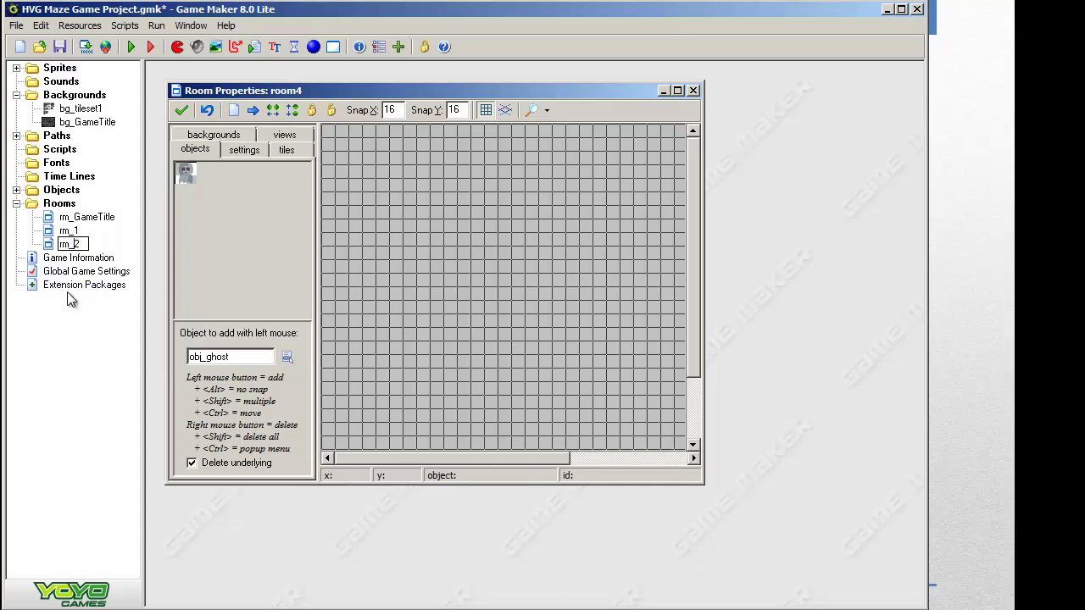
pyautogui.press('Return')
# Set bg_GameTitle as Background 0 of the rm_GameTitle room
pyautogui.click(677, 91)
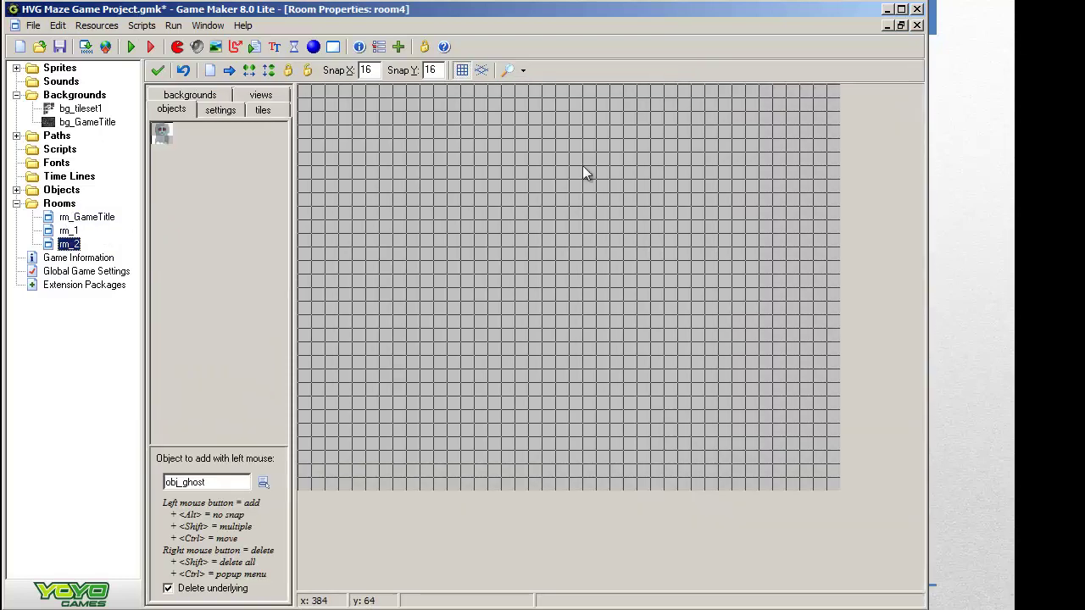
pyautogui.click(180, 95)
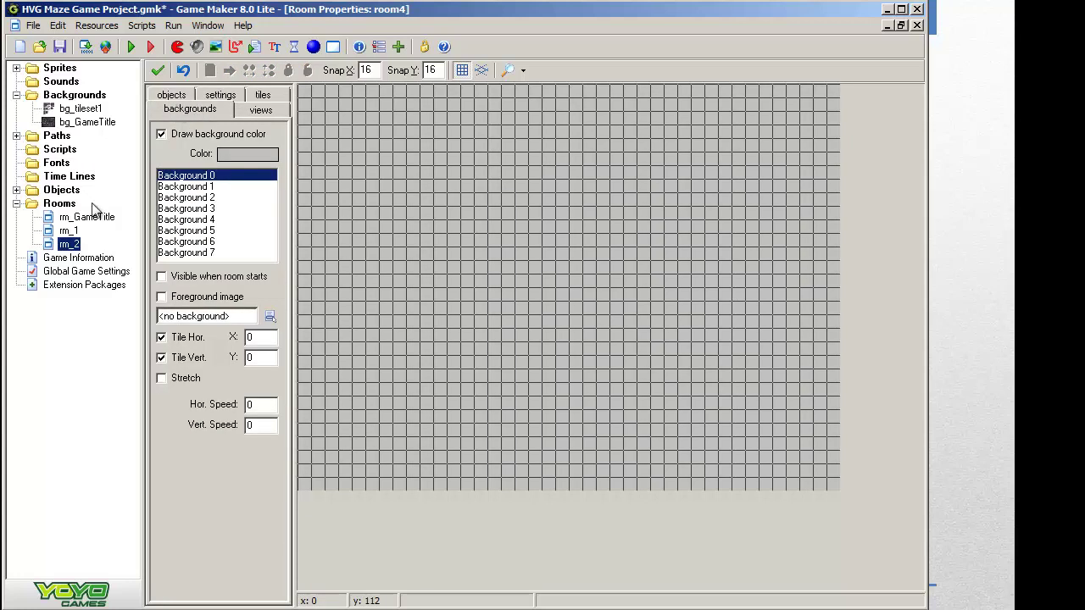
pyautogui.click(71, 219)
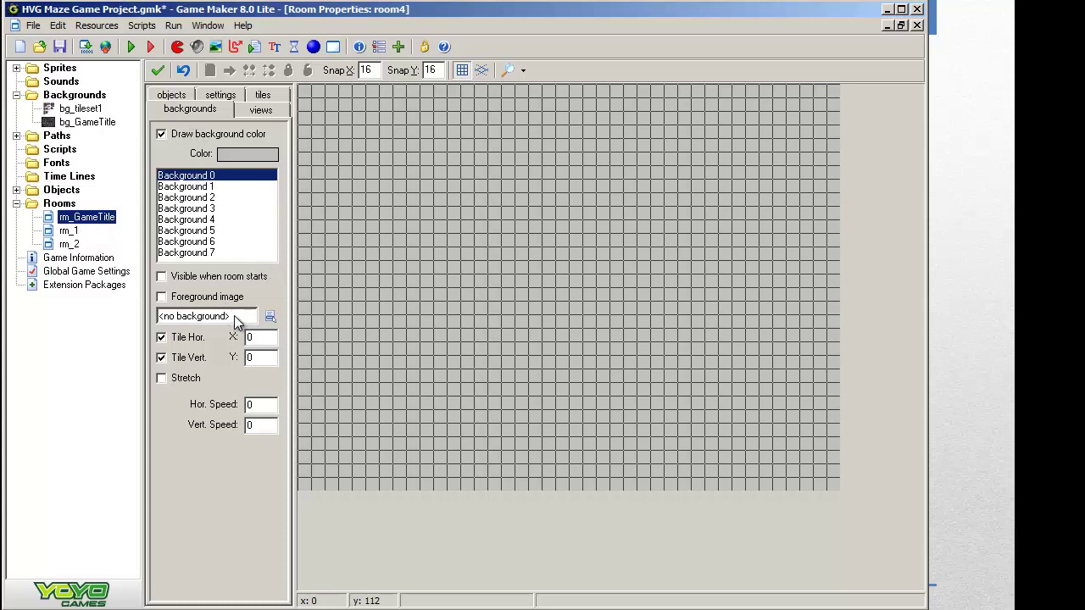
pyautogui.click(270, 316)
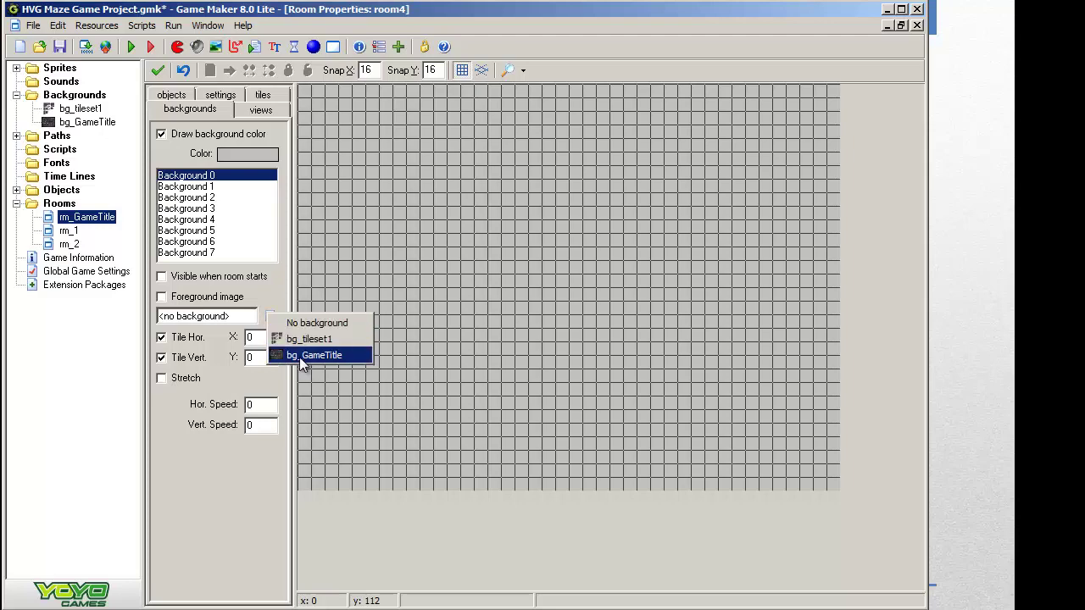
pyautogui.click(313, 355)
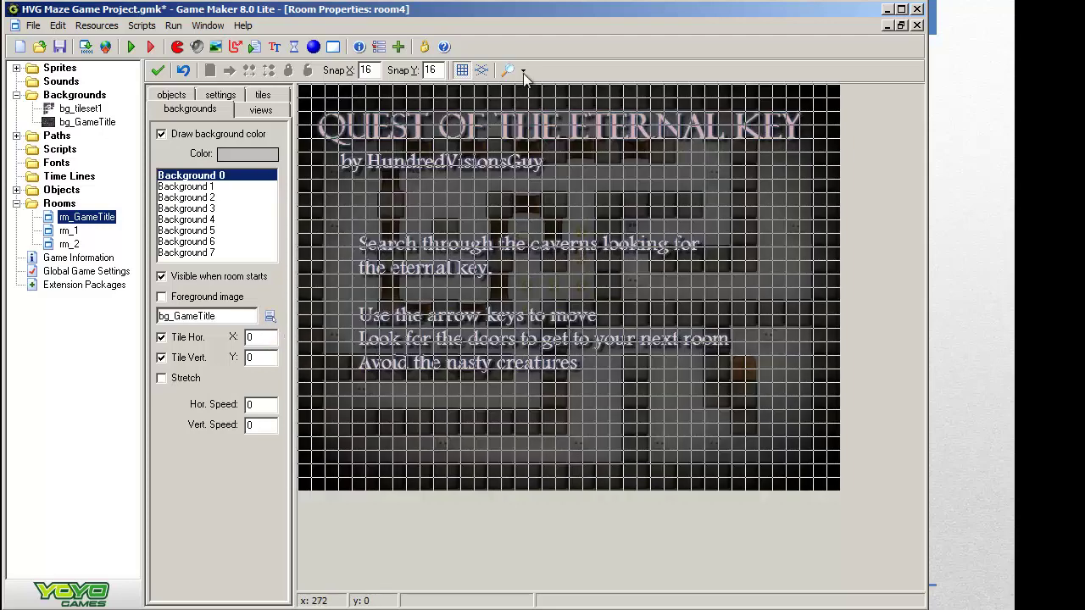
# Hide the room grid and turn off horizontal and vertical background tiling
pyautogui.click(461, 71)
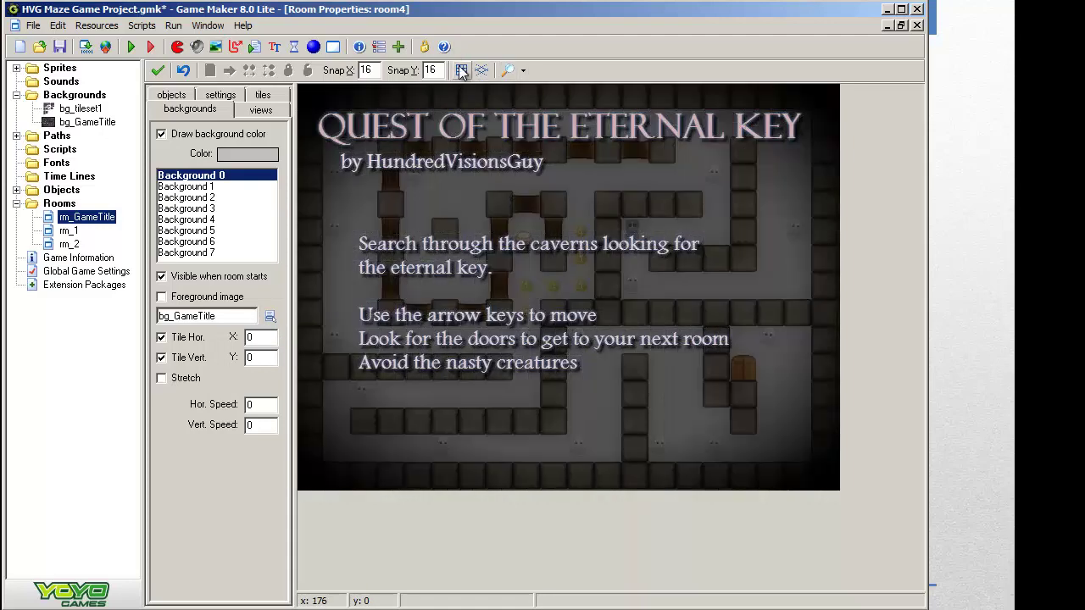
pyautogui.click(162, 358)
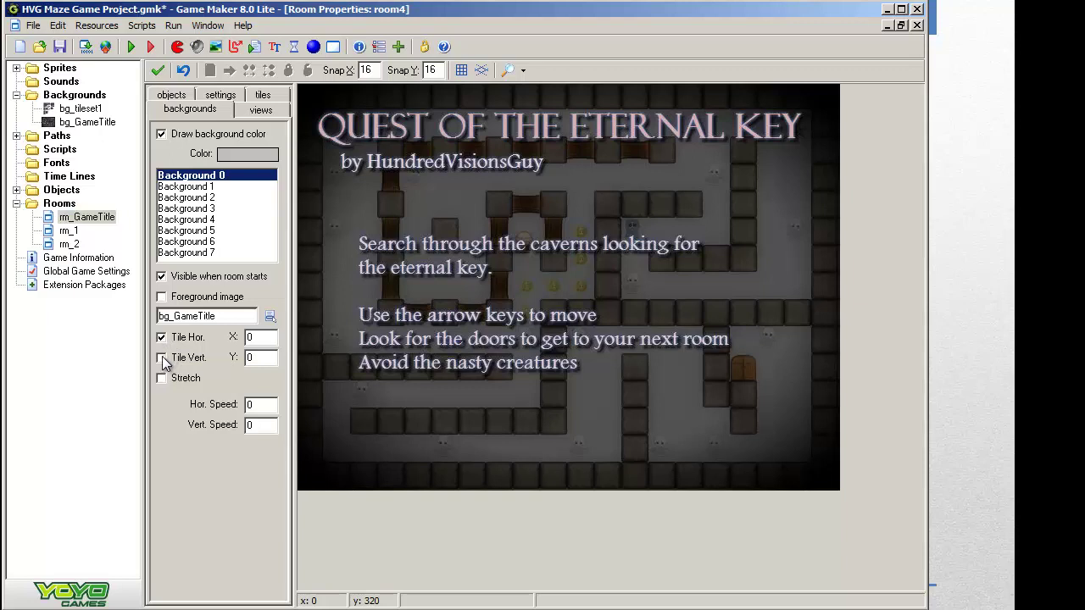
pyautogui.click(162, 338)
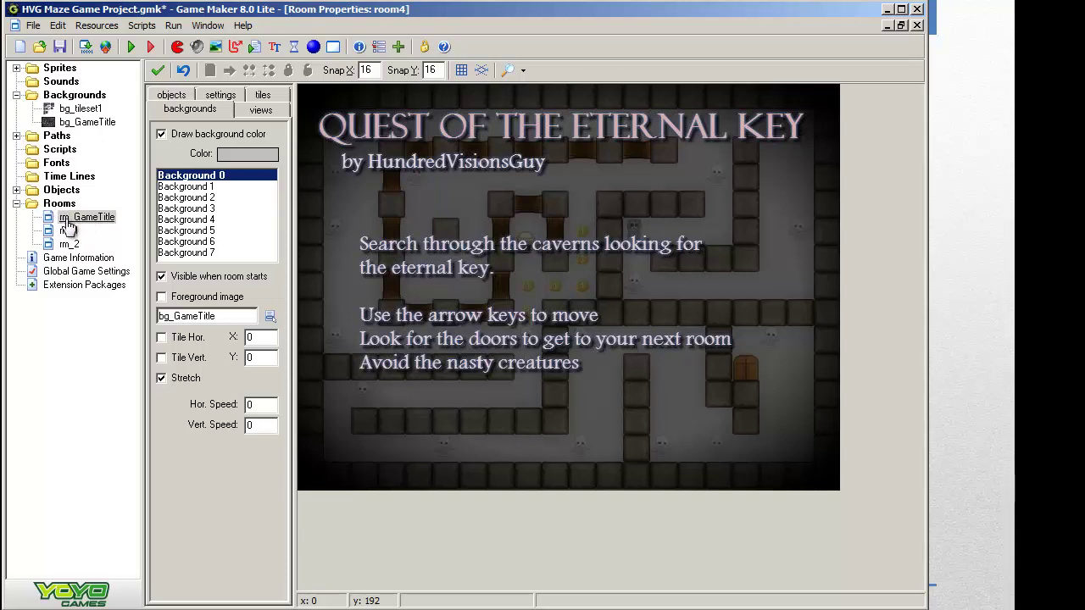
# Rename rm_GameTitle to room_GameTitle
pyautogui.click(69, 220)
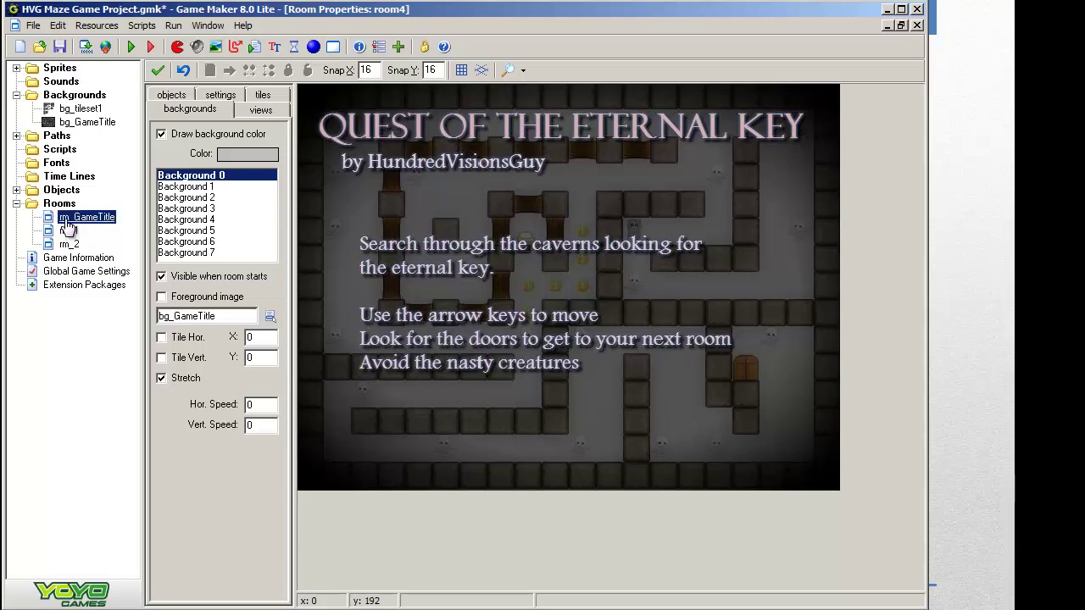
pyautogui.click(70, 218)
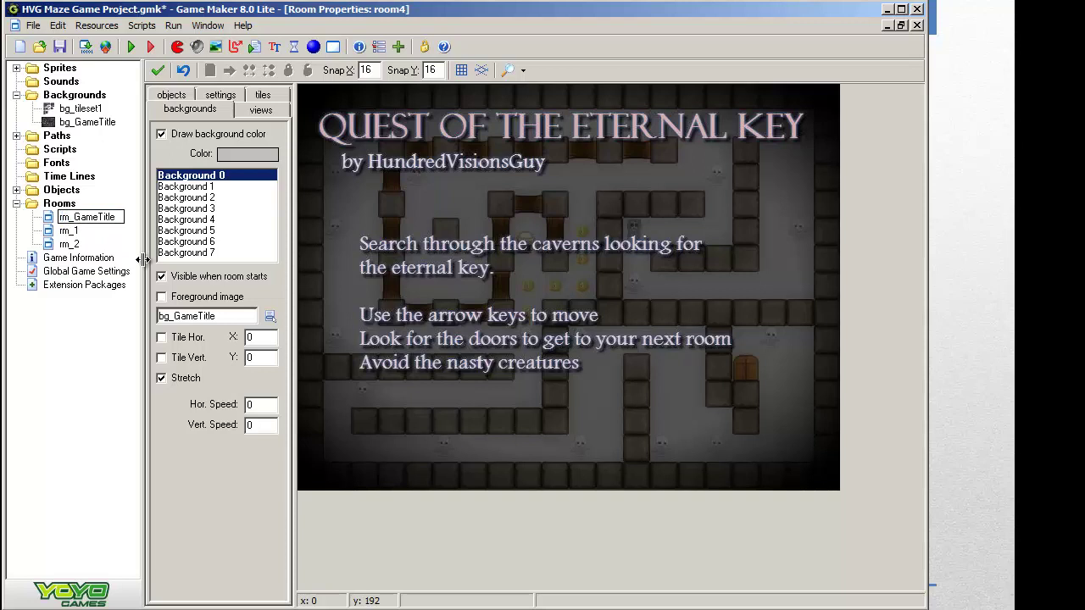
pyautogui.write('oo')
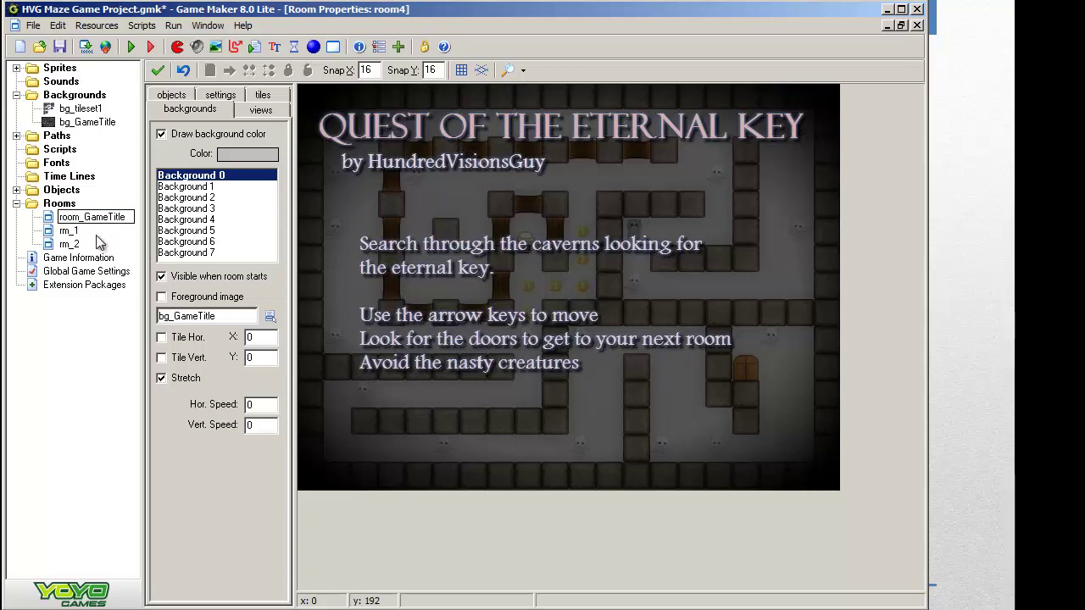
pyautogui.press('Return')
# Rename rm_1 to room_1 and rm_2 to room_2
pyautogui.click(67, 232)
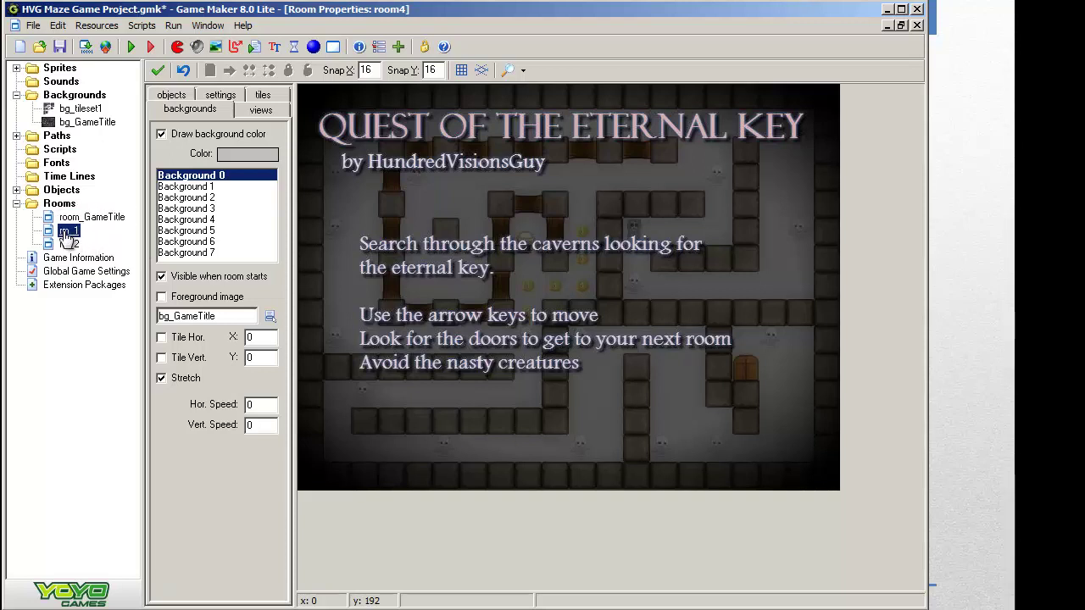
pyautogui.click(64, 232)
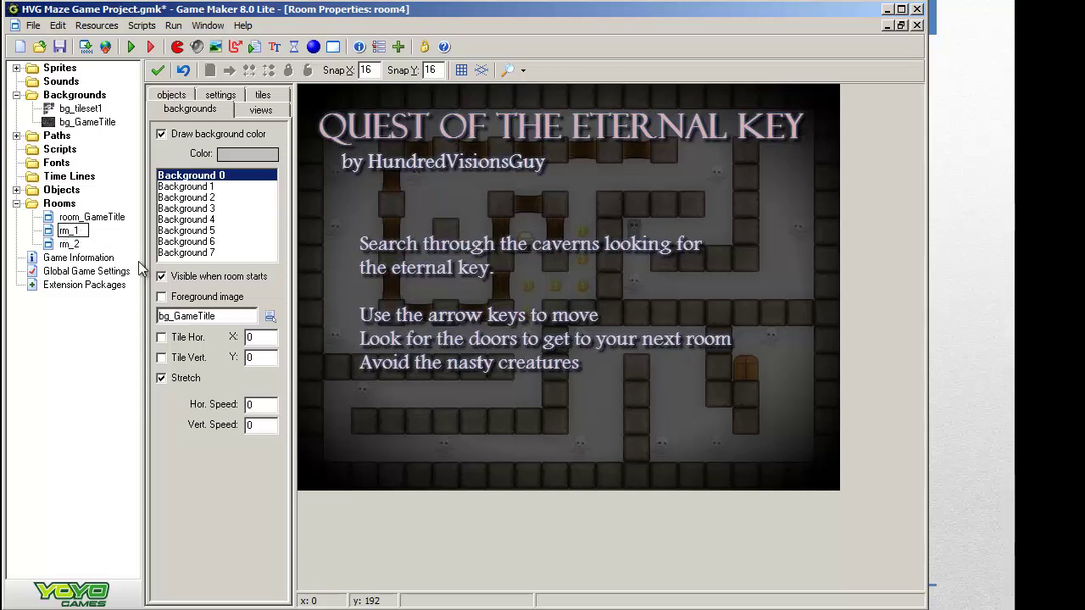
pyautogui.write('room_1')
pyautogui.click(68, 245)
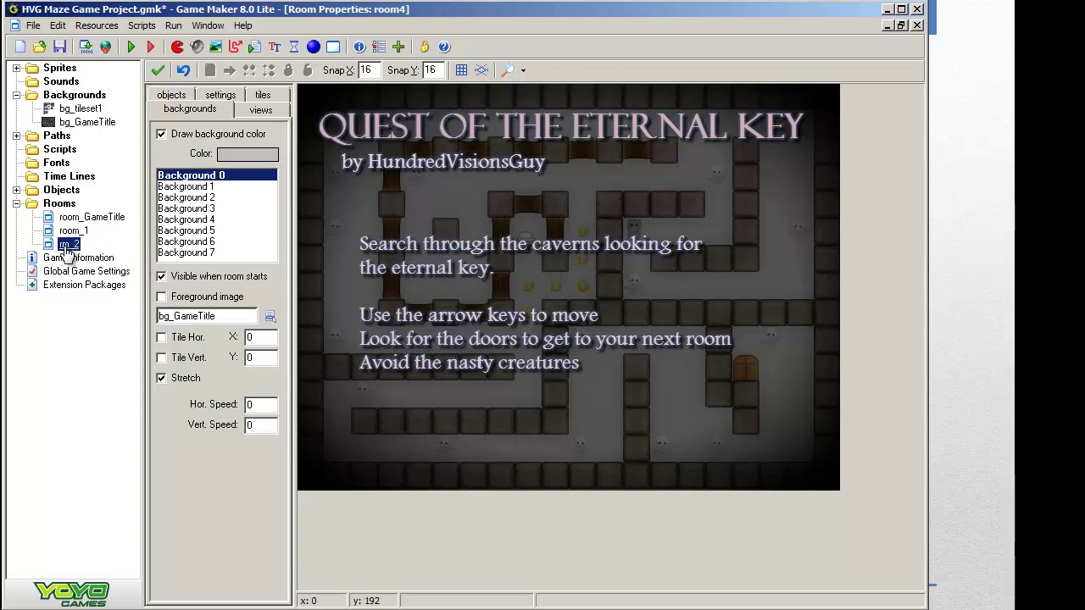
pyautogui.click(67, 245)
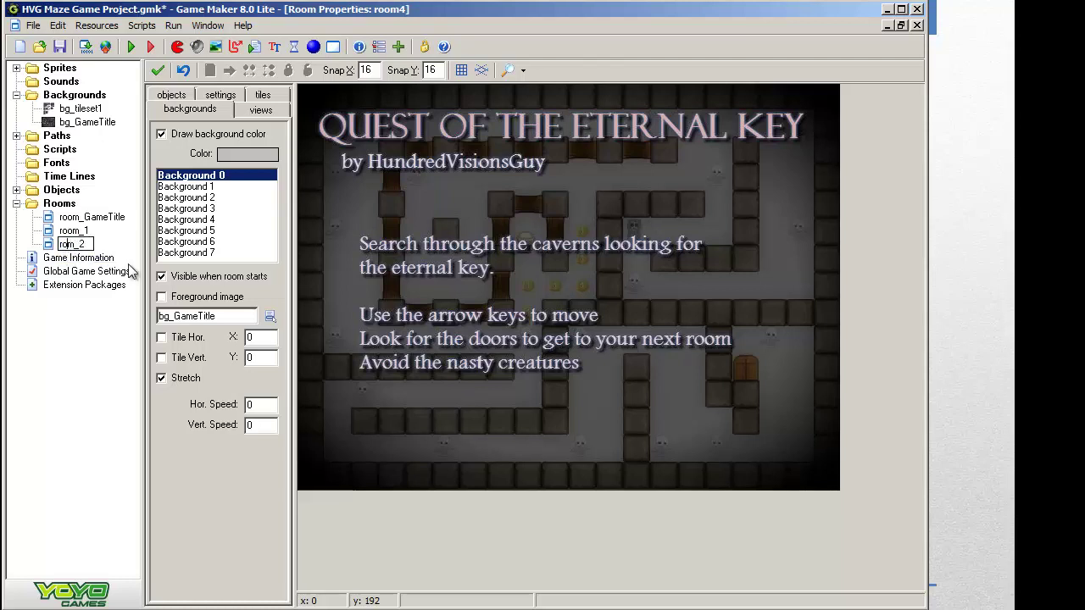
pyautogui.click(72, 354)
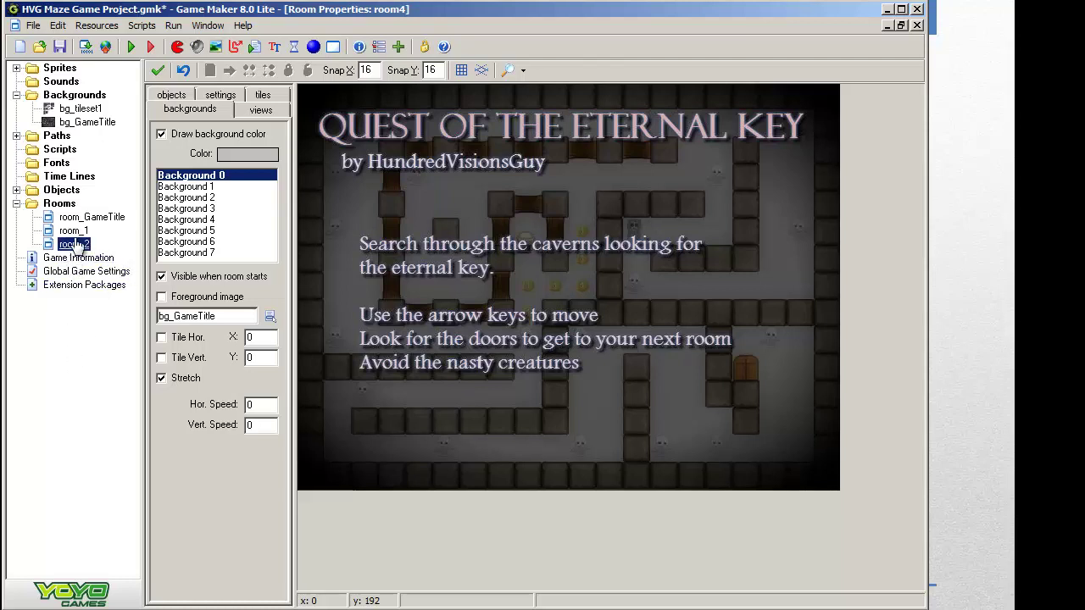
# Expand the Sprites group and create a new sprite
pyautogui.click(16, 68)
pyautogui.click(44, 69)
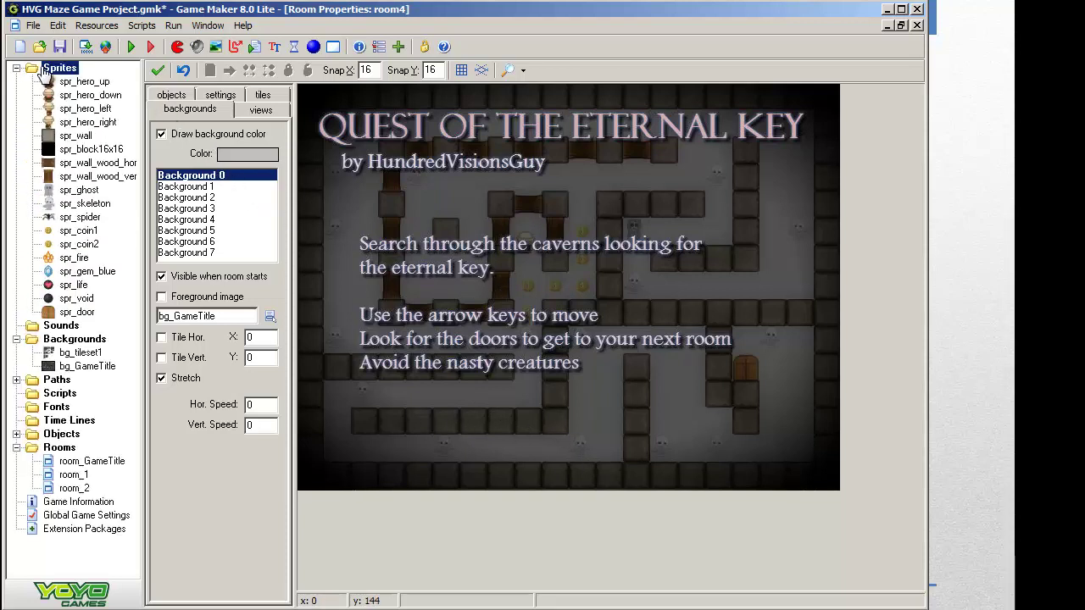
pyautogui.rightClick(45, 73)
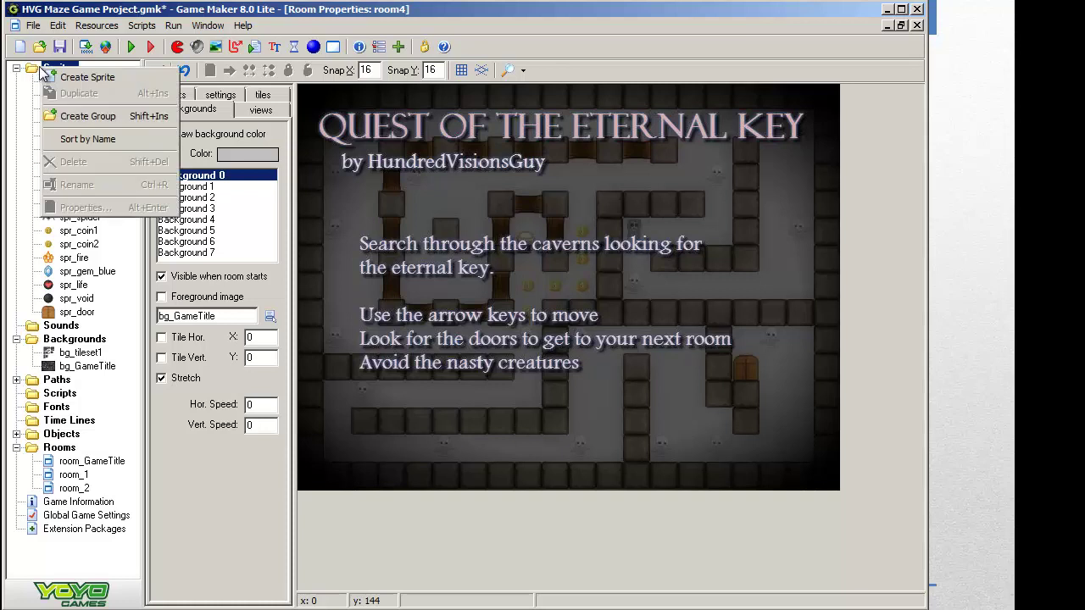
pyautogui.click(98, 78)
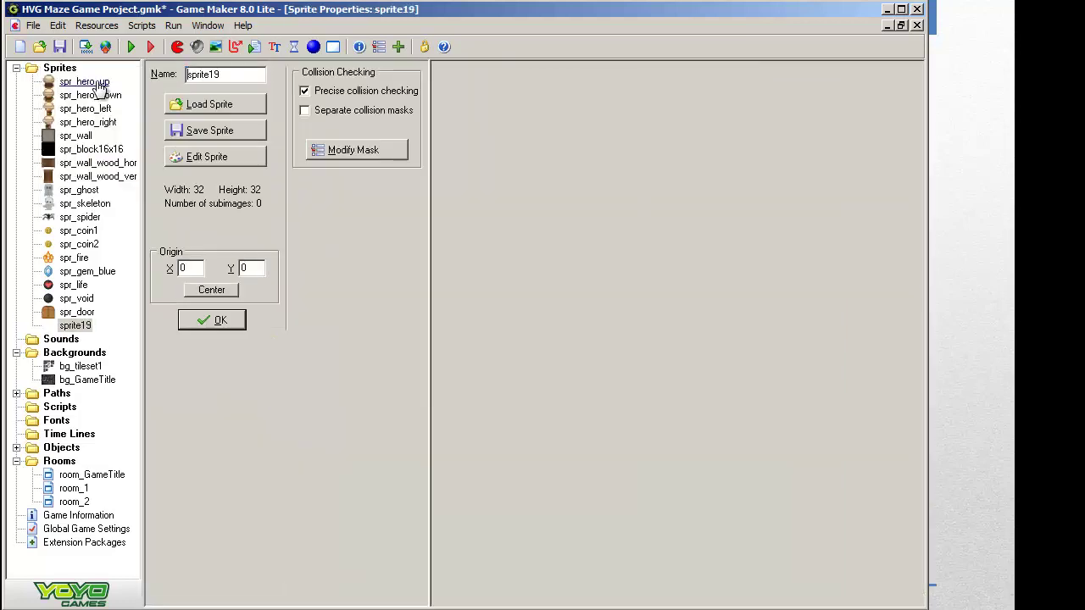
# Load the 160×48 PLAY image button_play.png from the Sprites\Buttons folder into the sprite
pyautogui.click(229, 104)
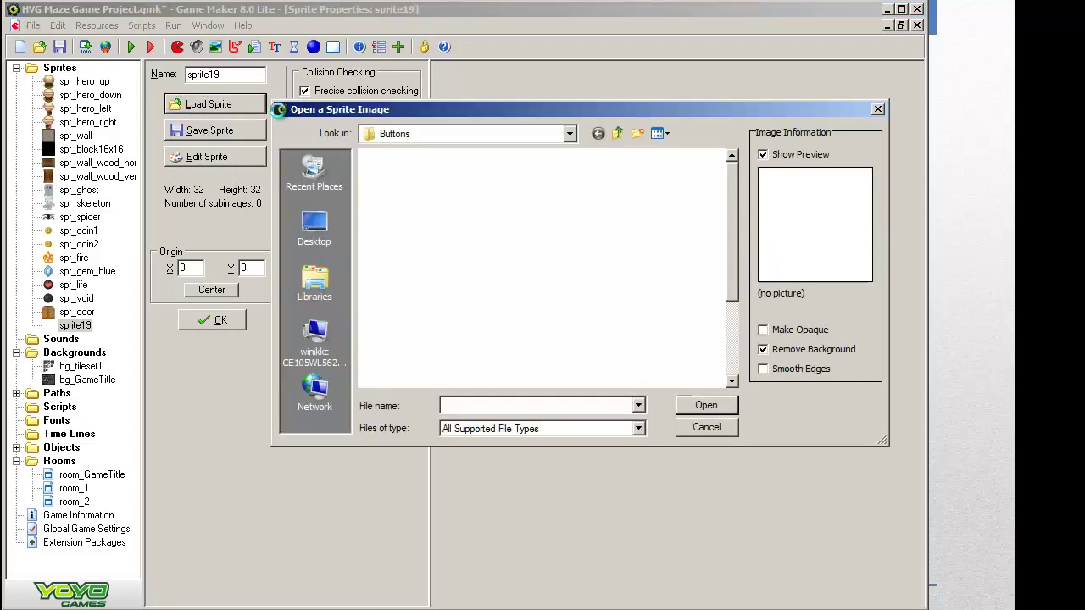
pyautogui.click(570, 134)
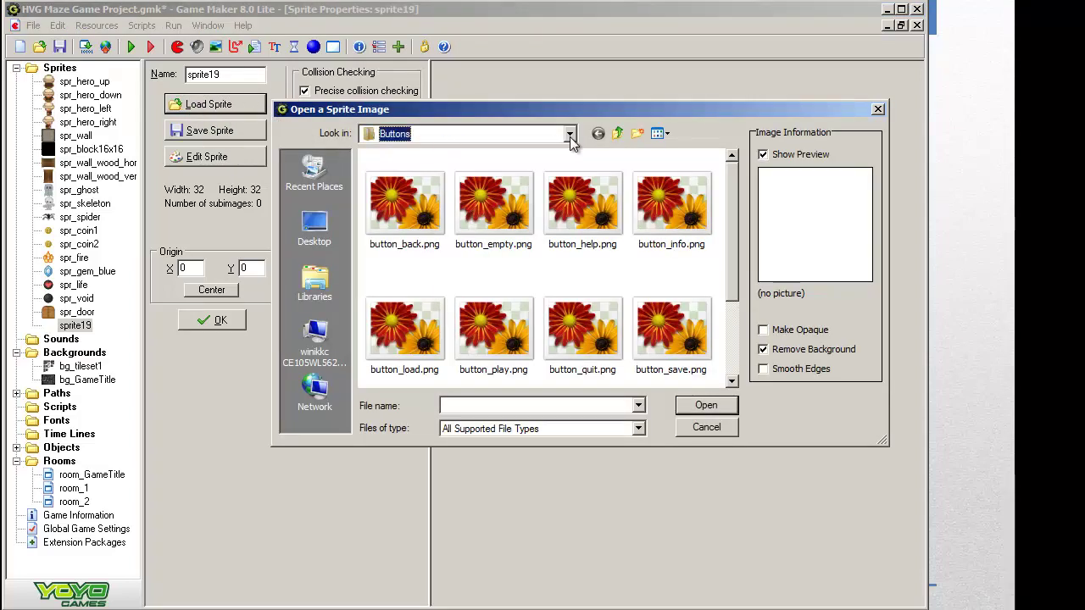
pyautogui.click(570, 134)
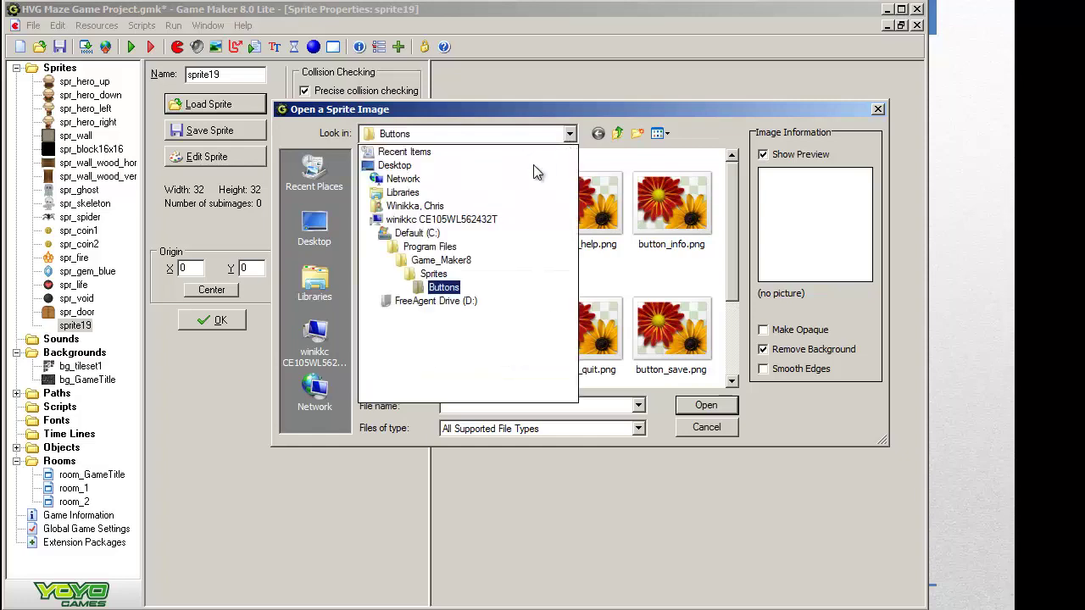
pyautogui.press('Escape')
pyautogui.click(571, 134)
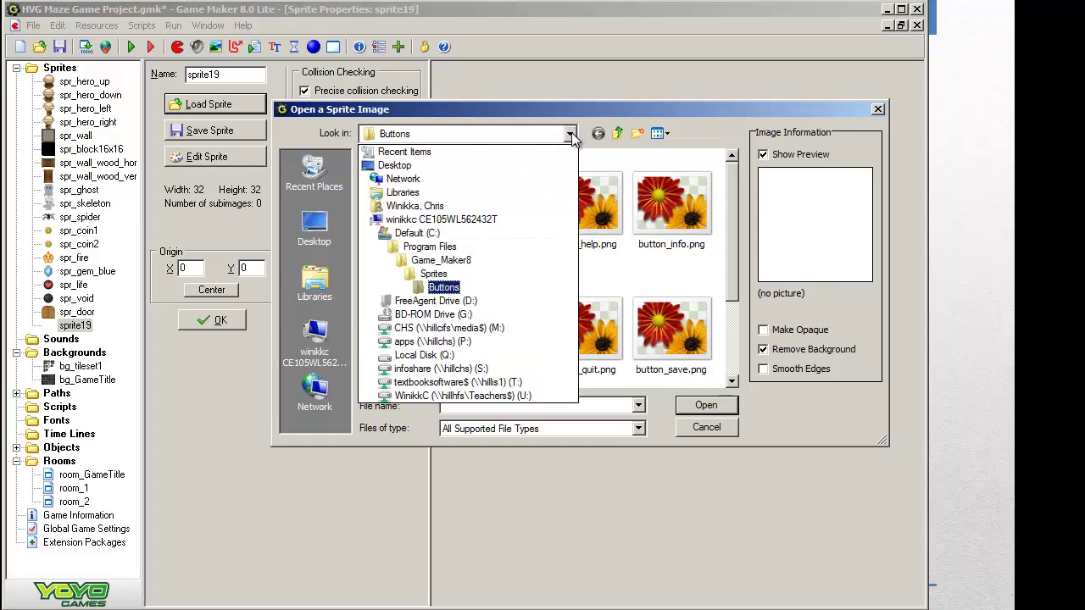
pyautogui.click(435, 276)
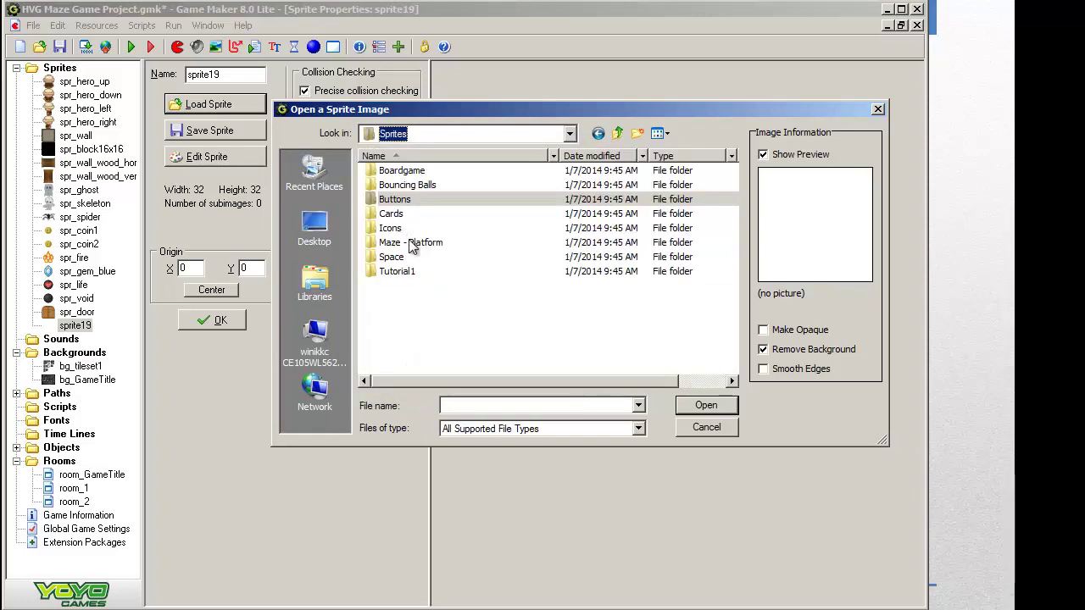
pyautogui.click(415, 242)
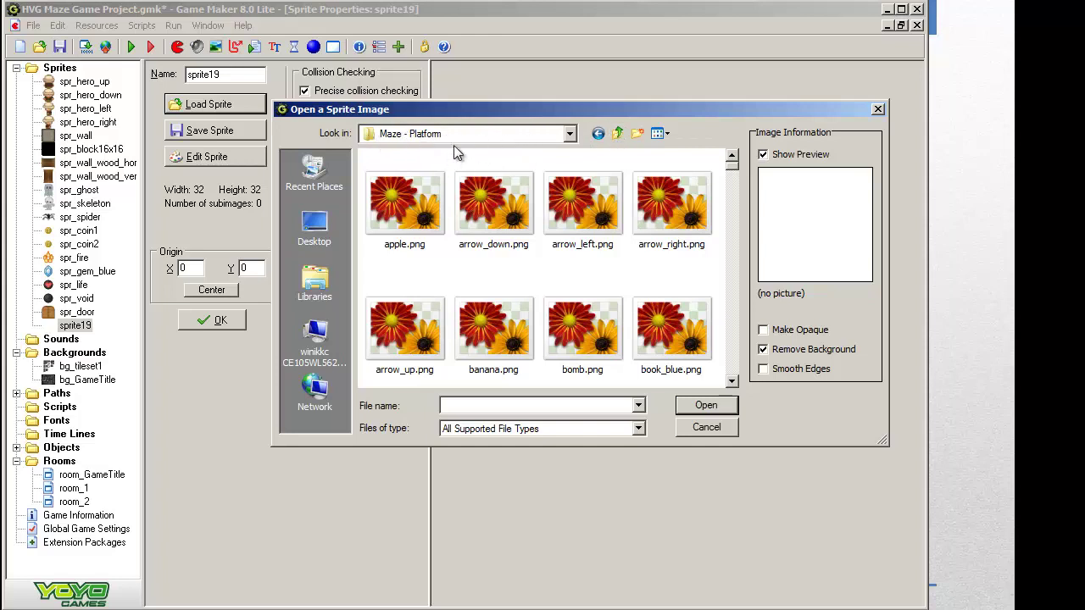
pyautogui.click(619, 136)
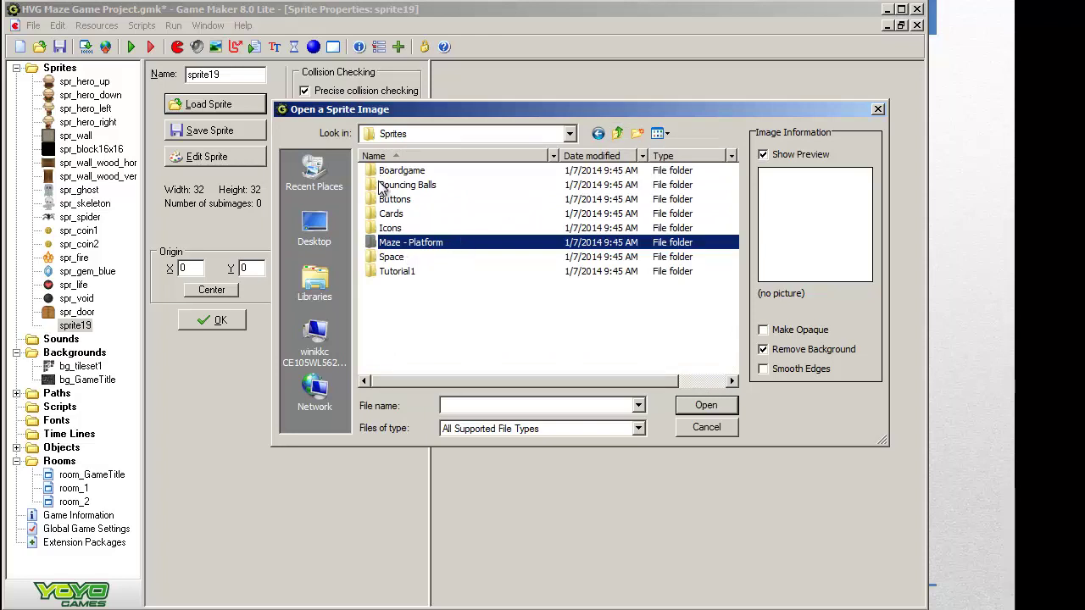
pyautogui.click(395, 200)
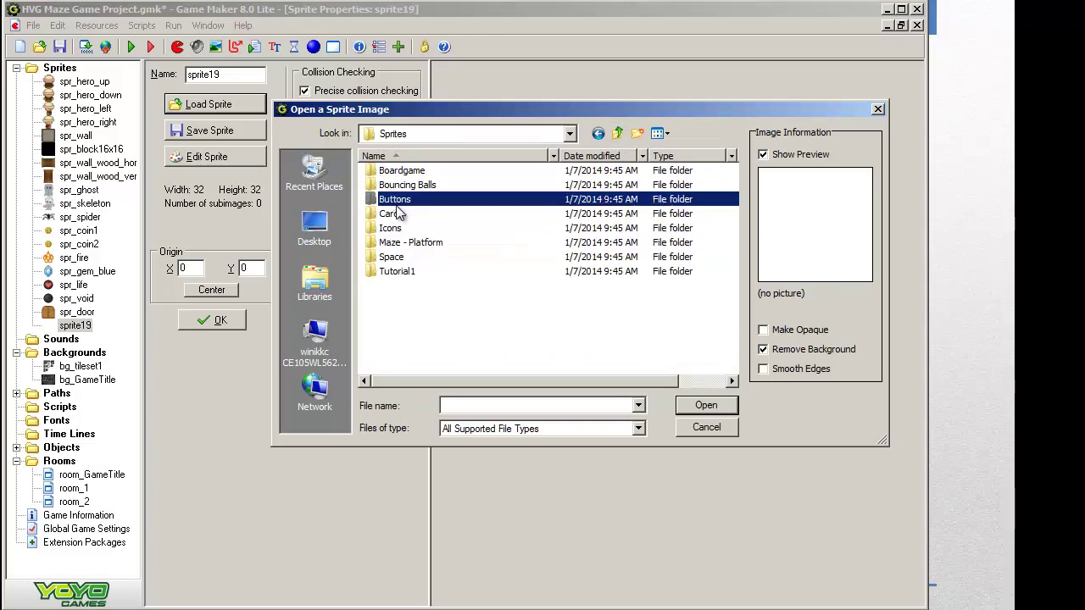
pyautogui.doubleClick(373, 201)
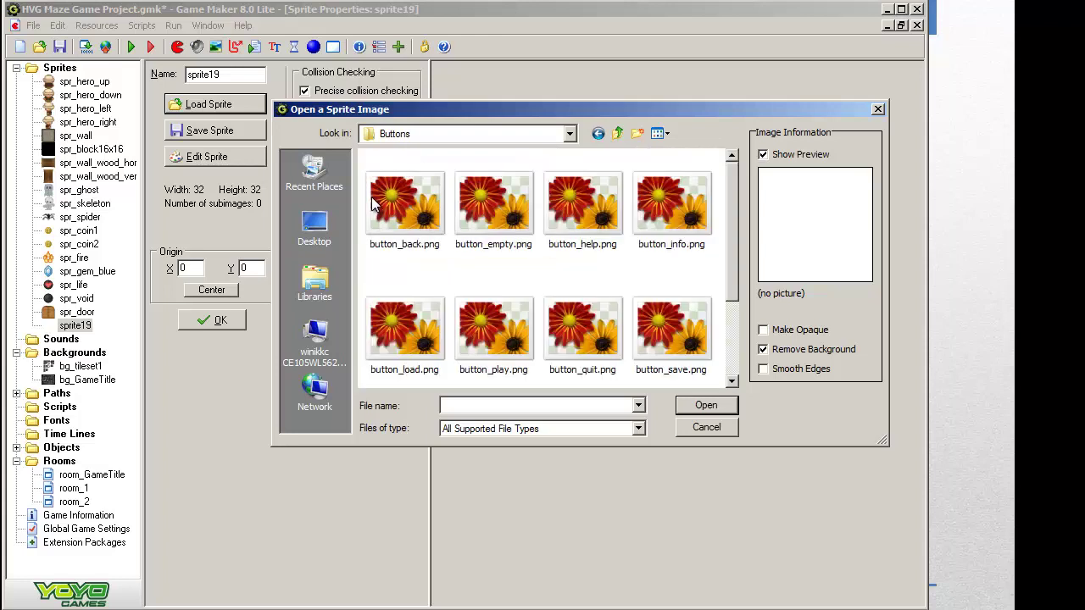
pyautogui.click(471, 348)
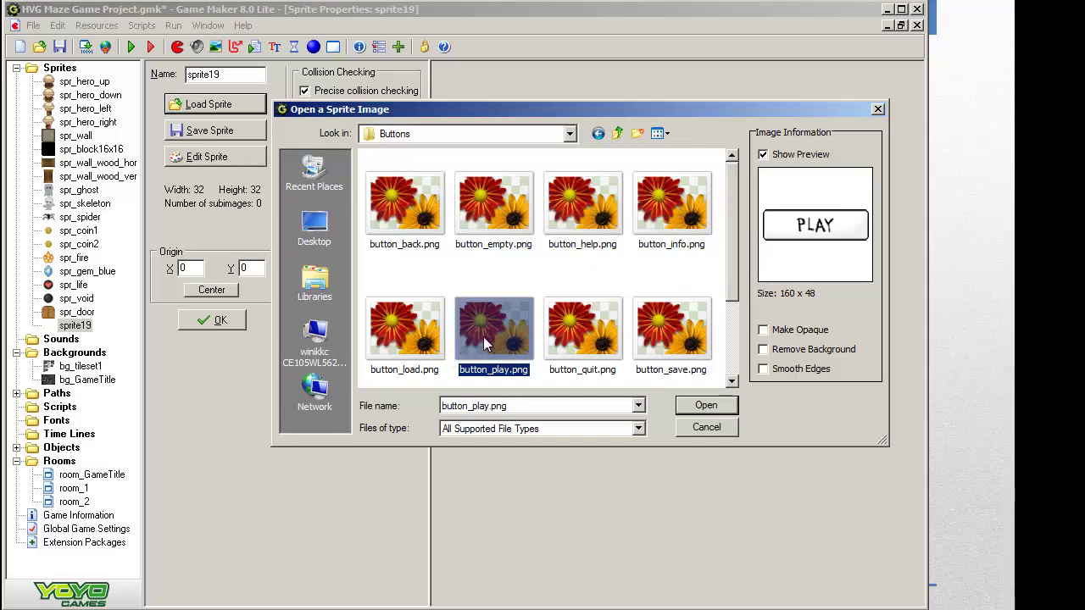
pyautogui.click(707, 406)
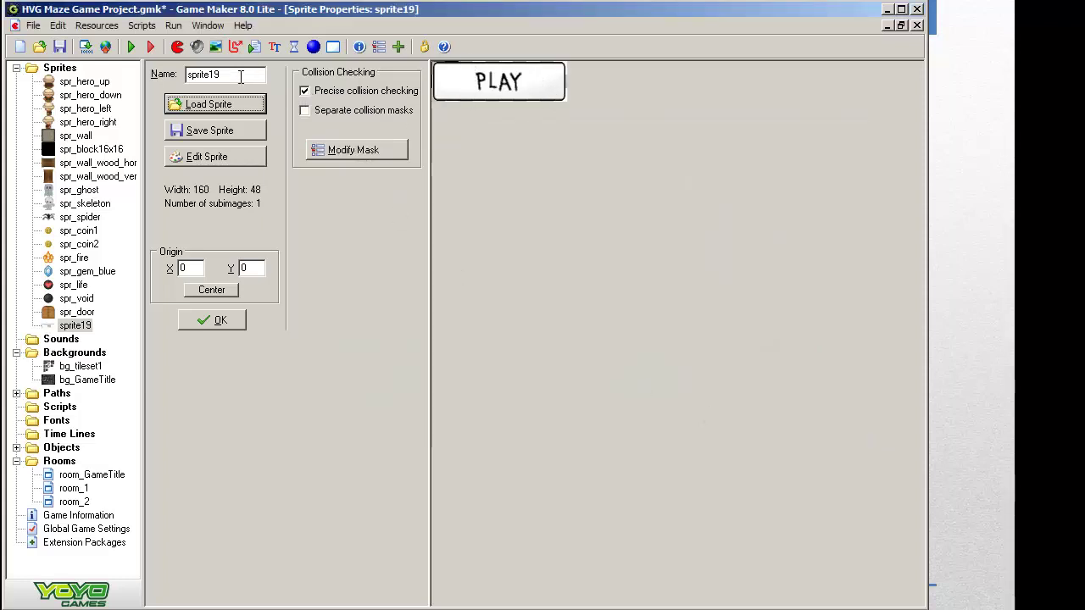
# Name the sprite spr_play and confirm its properties
pyautogui.doubleClick(237, 76)
pyautogui.write('spr_play')
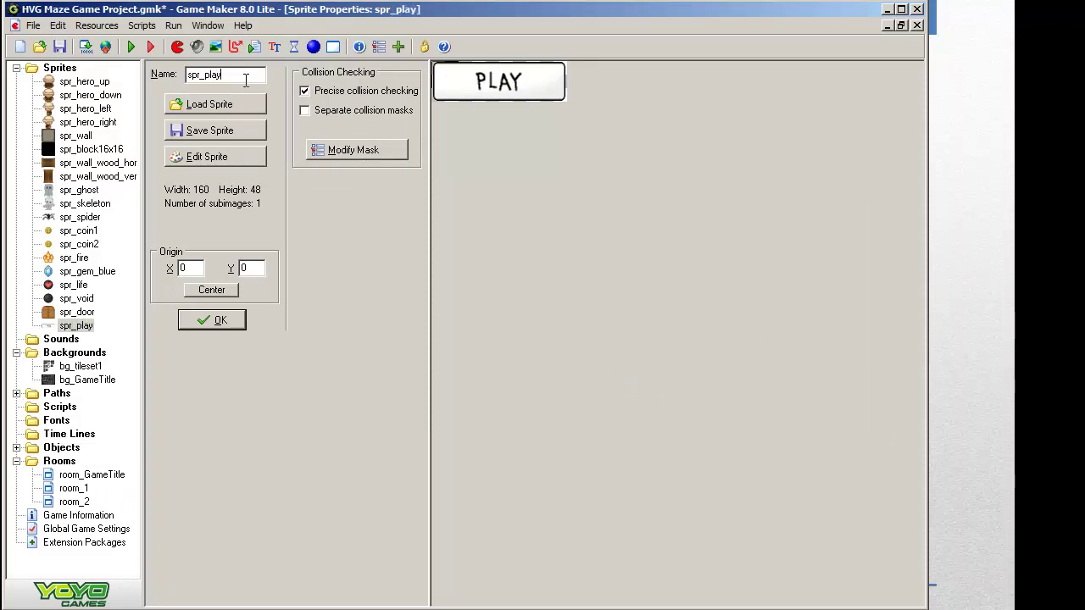
pyautogui.click(225, 322)
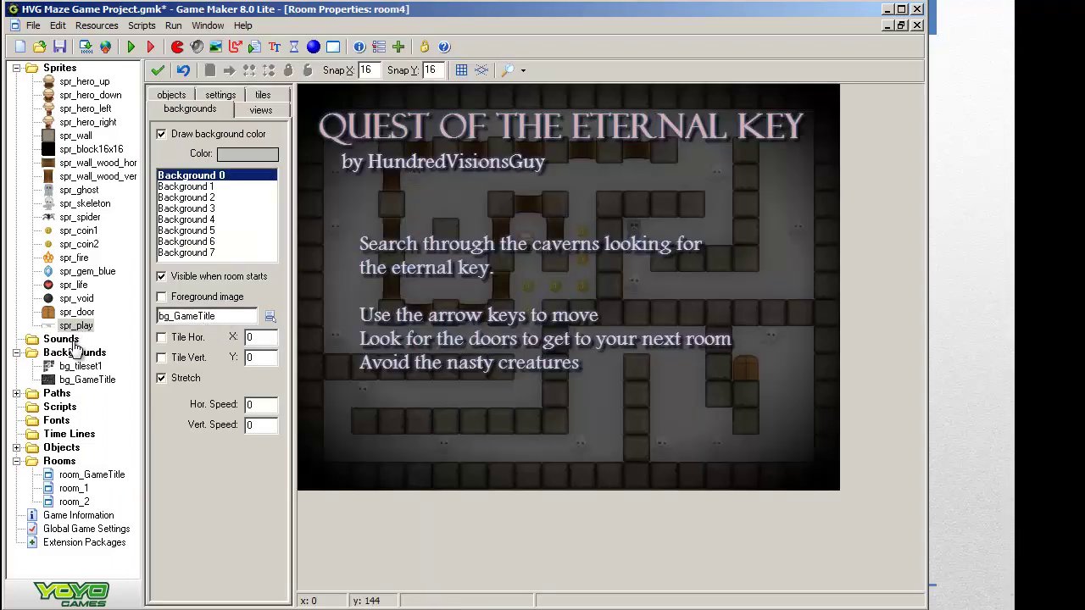
# Create an object, rename it obj_play, and pick spr_play from its Sprite dropdown
pyautogui.click(16, 67)
pyautogui.rightClick(38, 193)
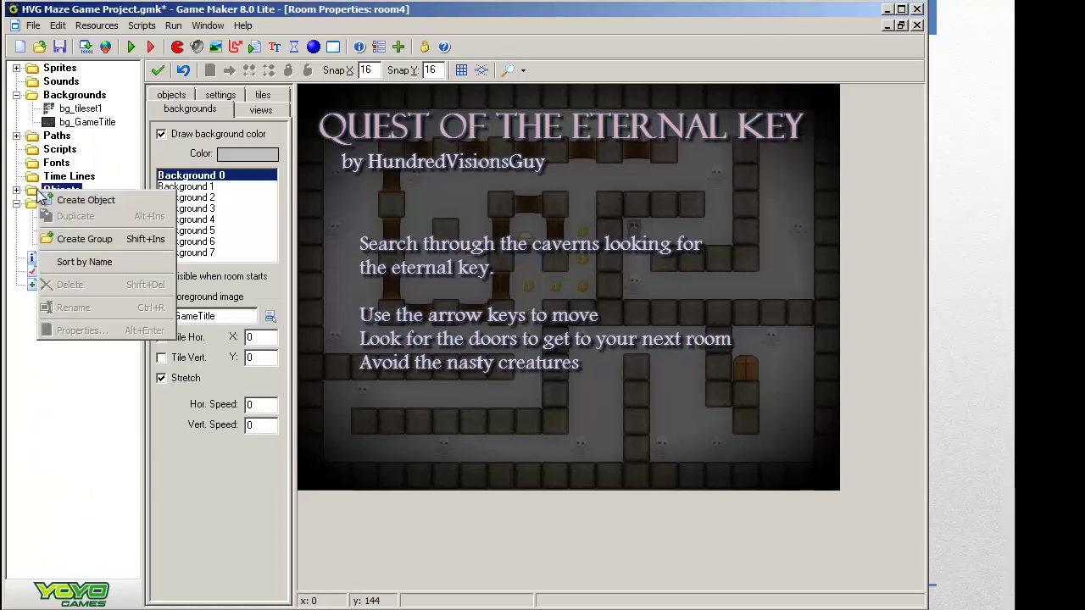
pyautogui.click(76, 199)
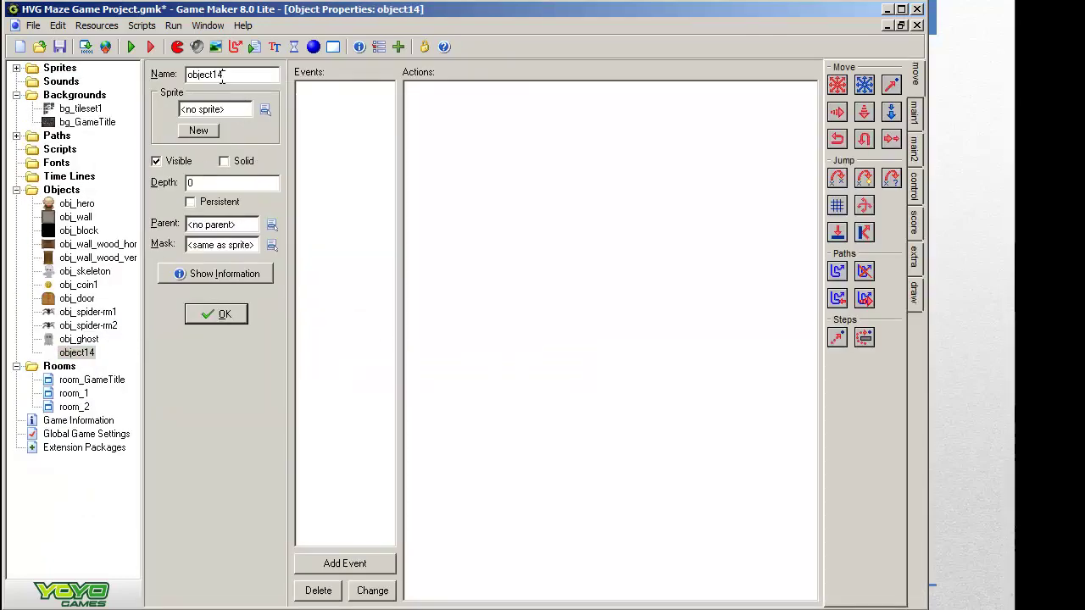
pyautogui.moveTo(224, 73); pyautogui.dragTo(201, 78)
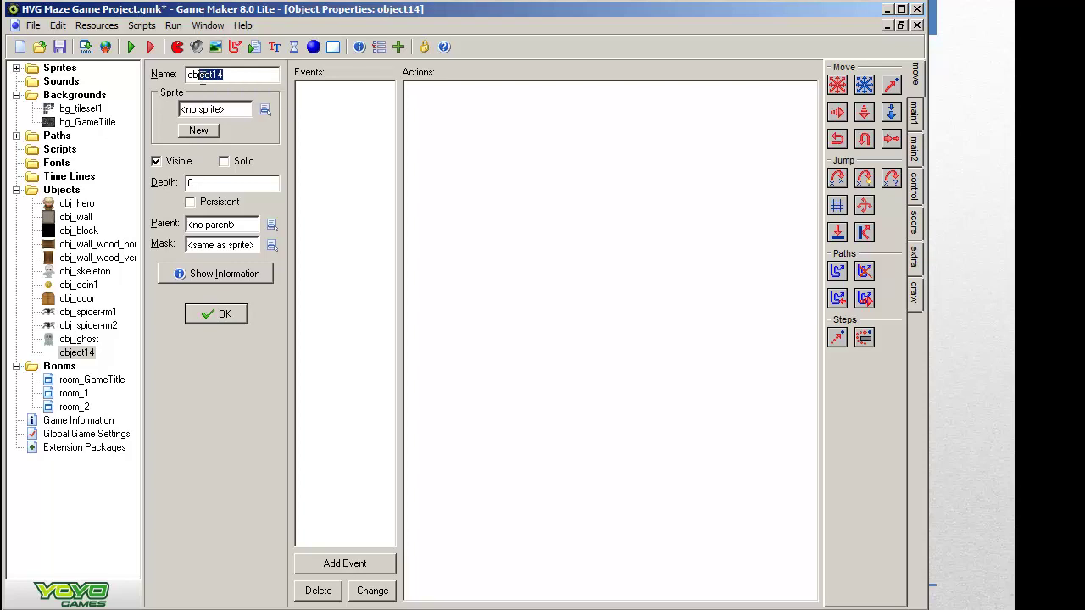
pyautogui.write('j_play')
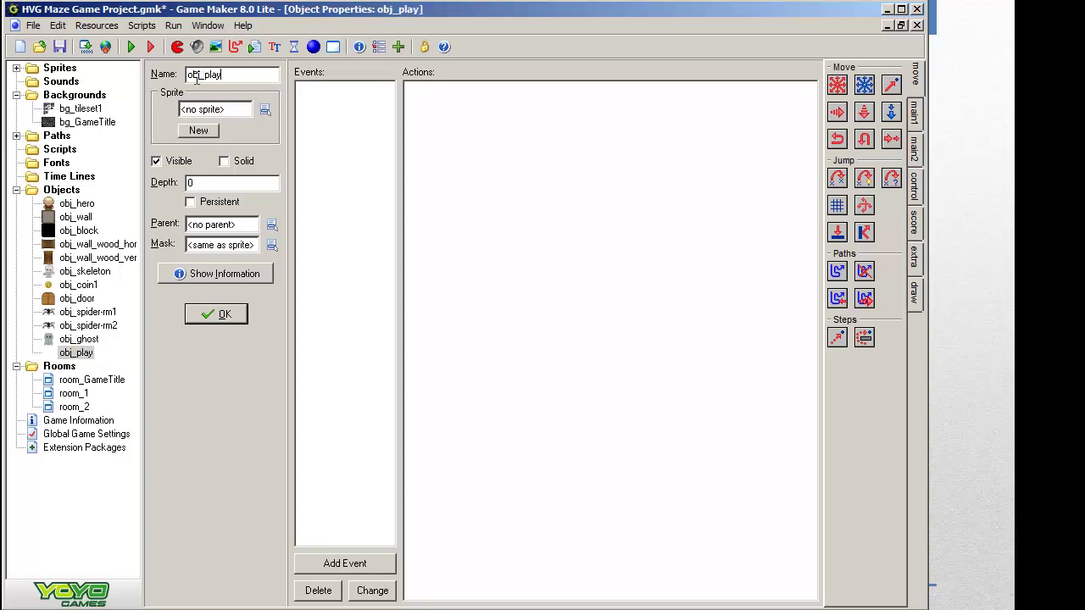
pyautogui.click(265, 110)
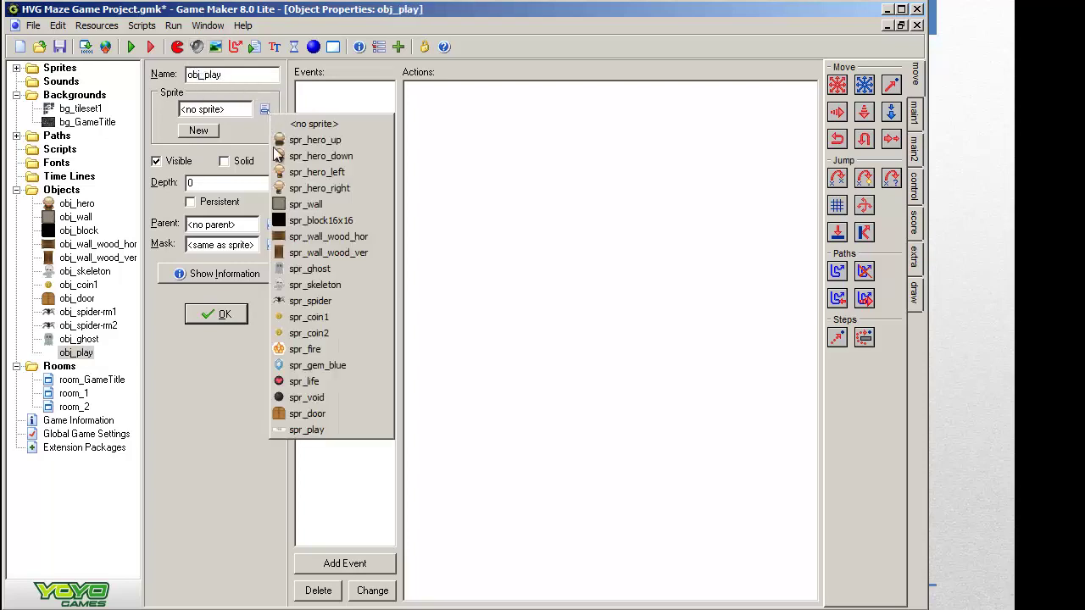
pyautogui.click(307, 431)
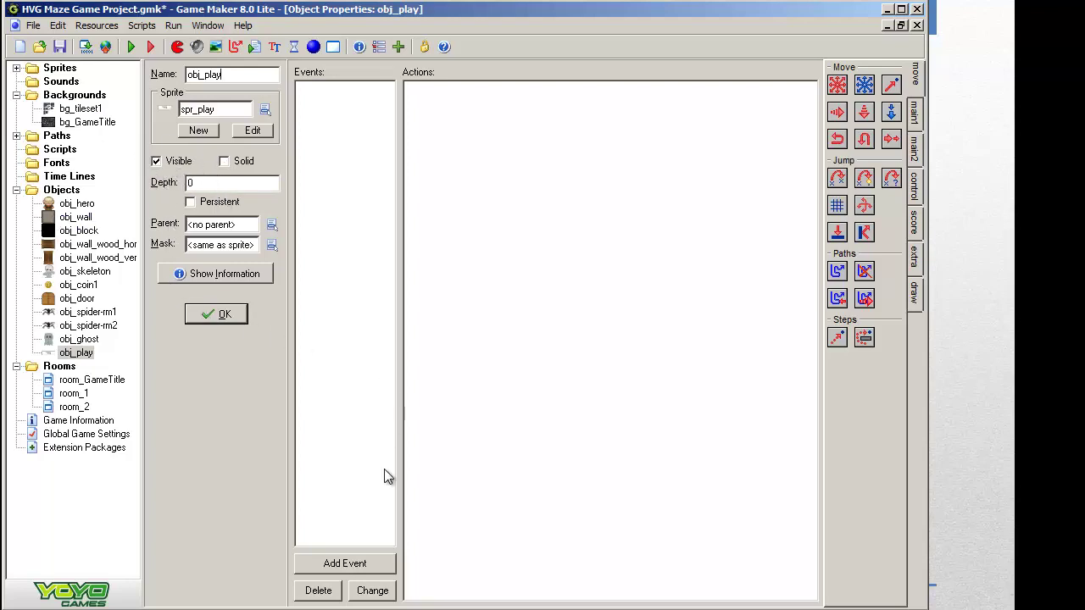
# Add a Left Button mouse event to obj_play containing a Different Room action
pyautogui.click(380, 569)
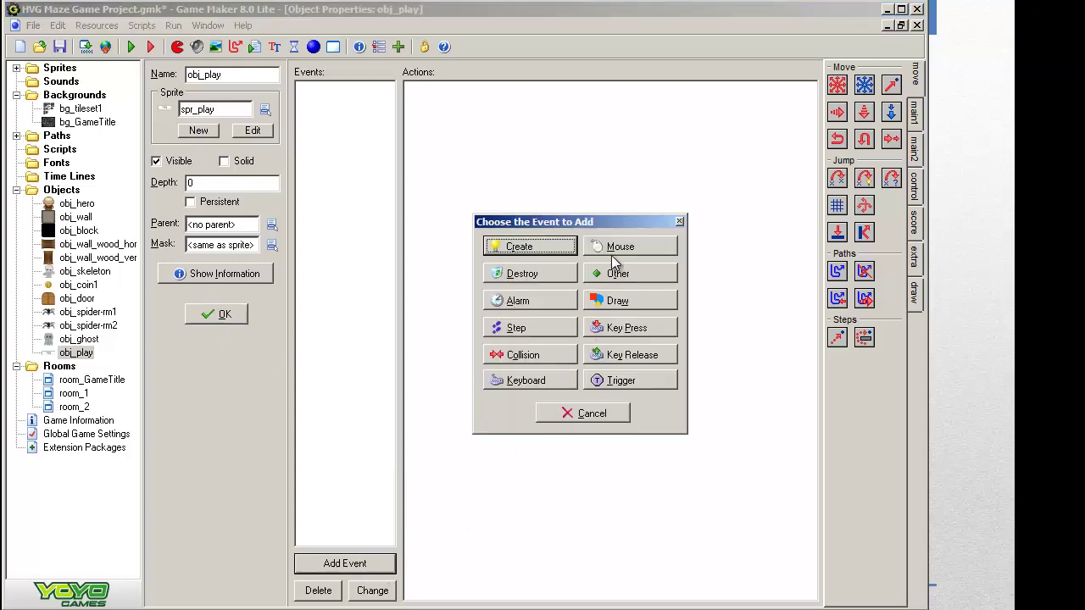
pyautogui.click(635, 246)
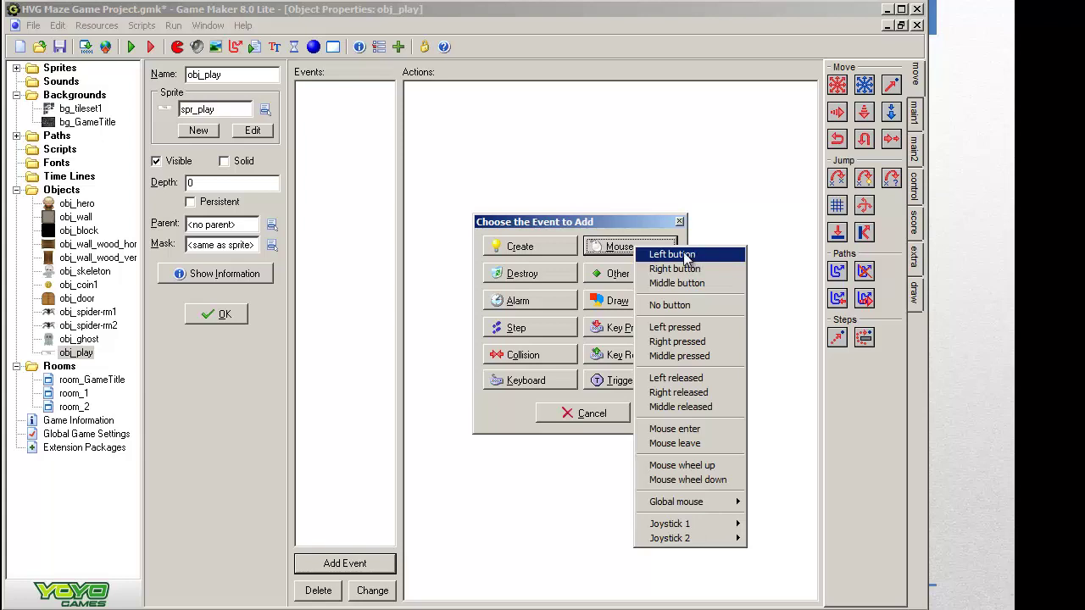
pyautogui.click(674, 254)
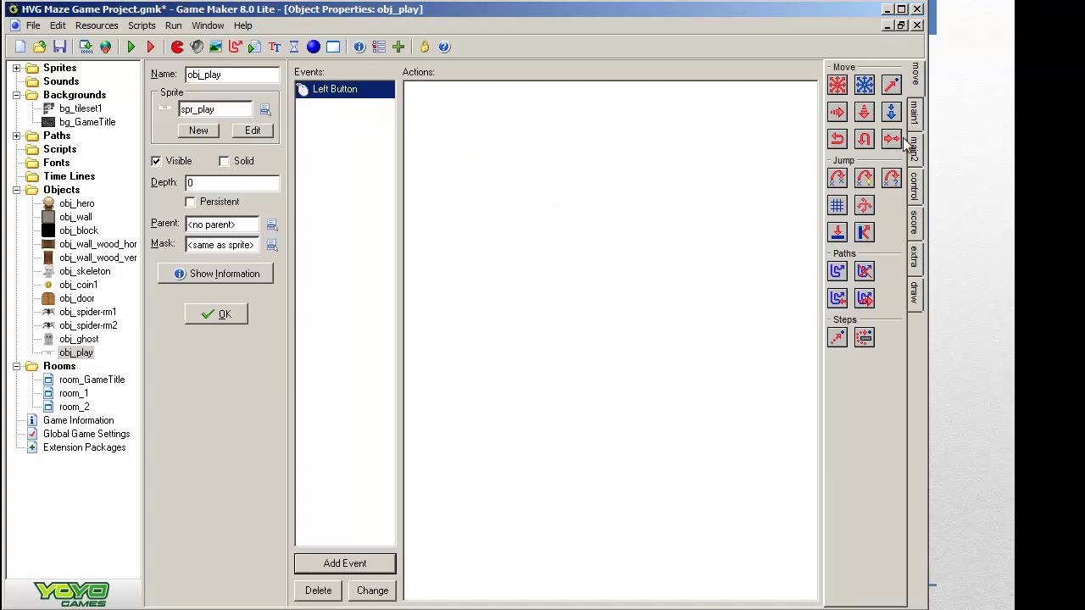
pyautogui.click(915, 114)
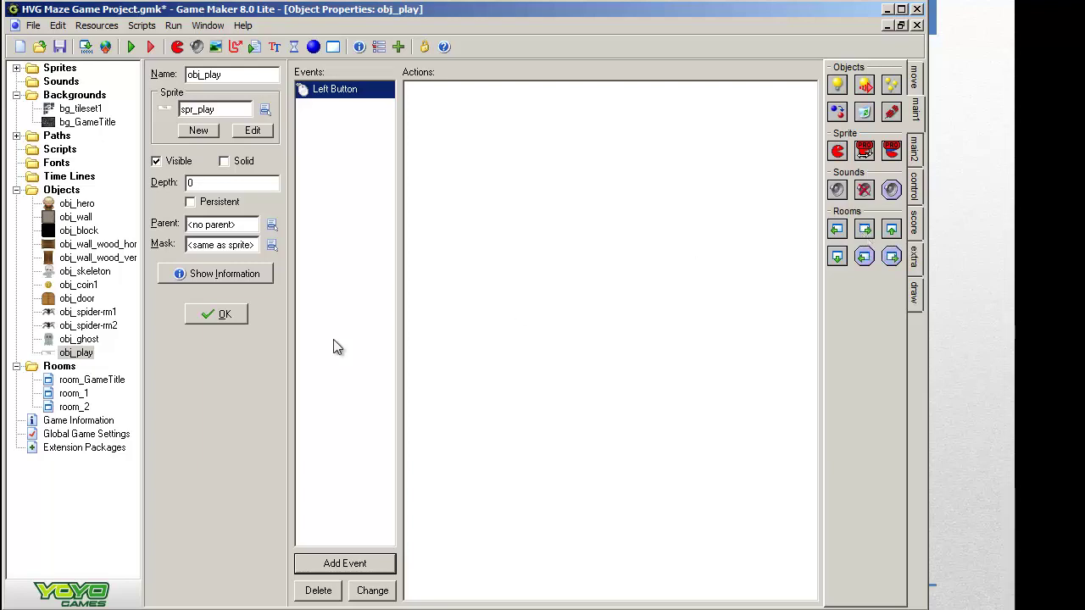
pyautogui.click(66, 395)
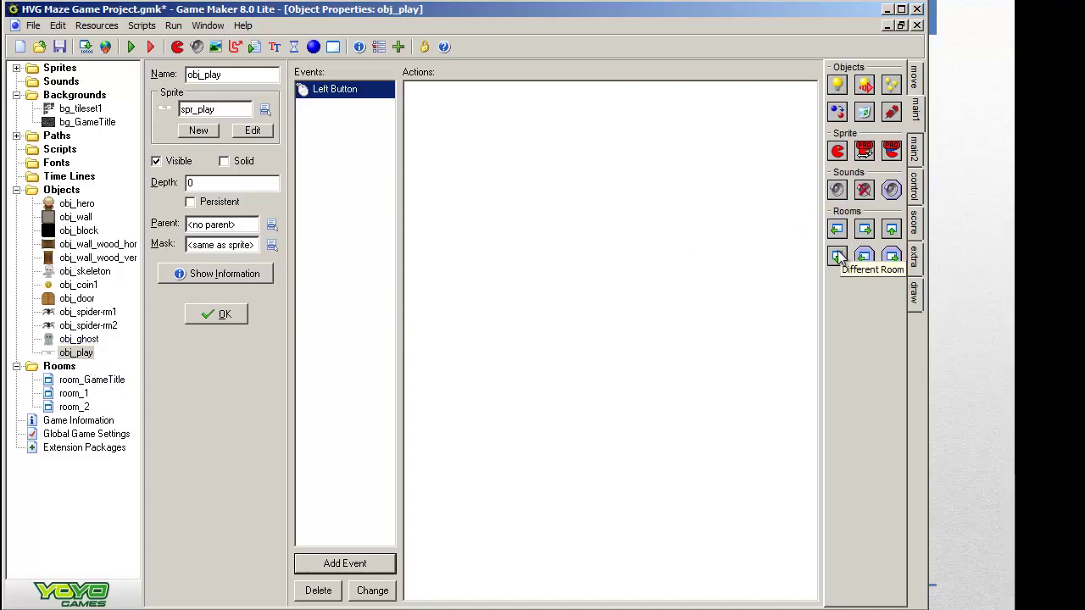
pyautogui.moveTo(838, 257); pyautogui.dragTo(669, 212)
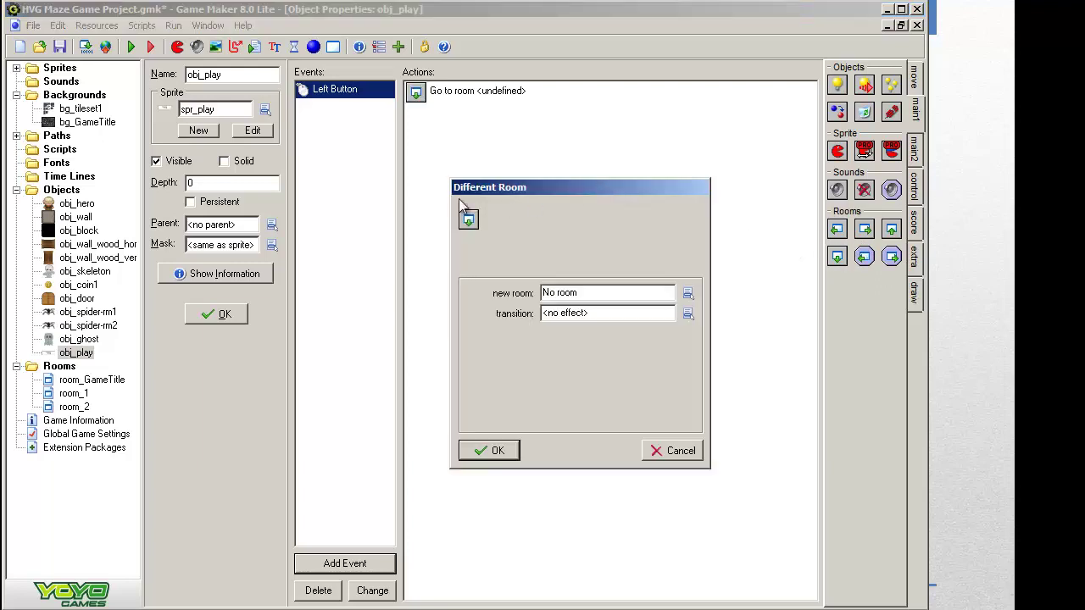
# Set the Different Room action to room_1 with the Create from left transition
pyautogui.click(687, 293)
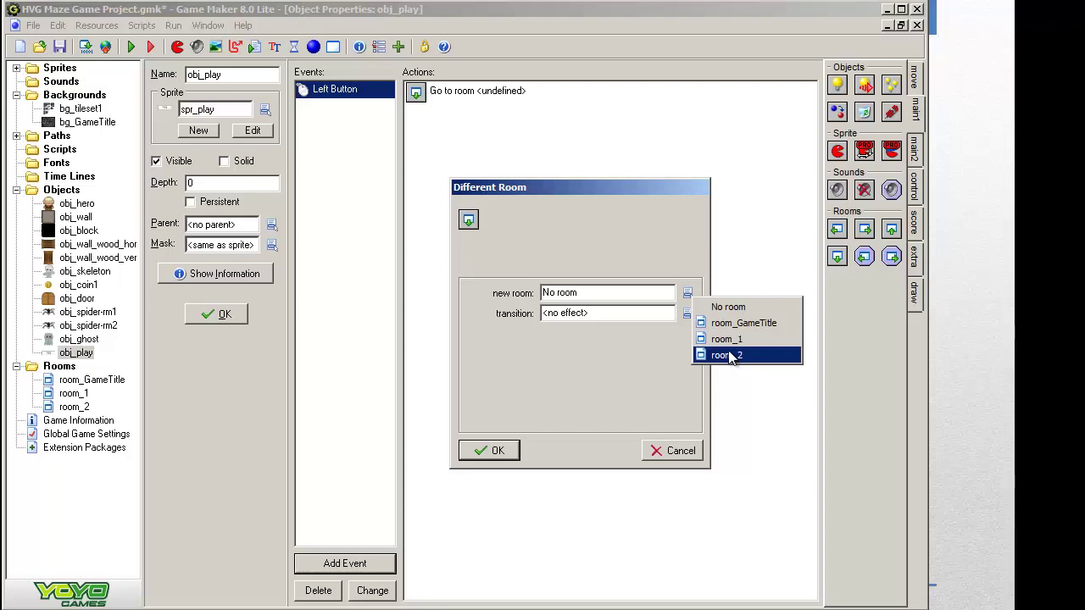
pyautogui.click(727, 339)
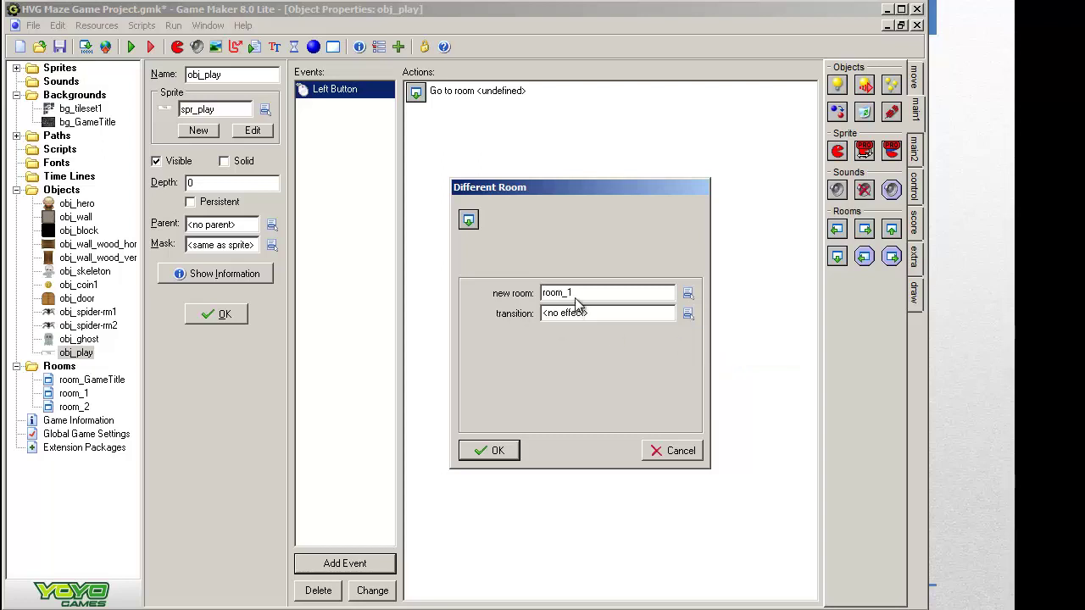
pyautogui.click(687, 315)
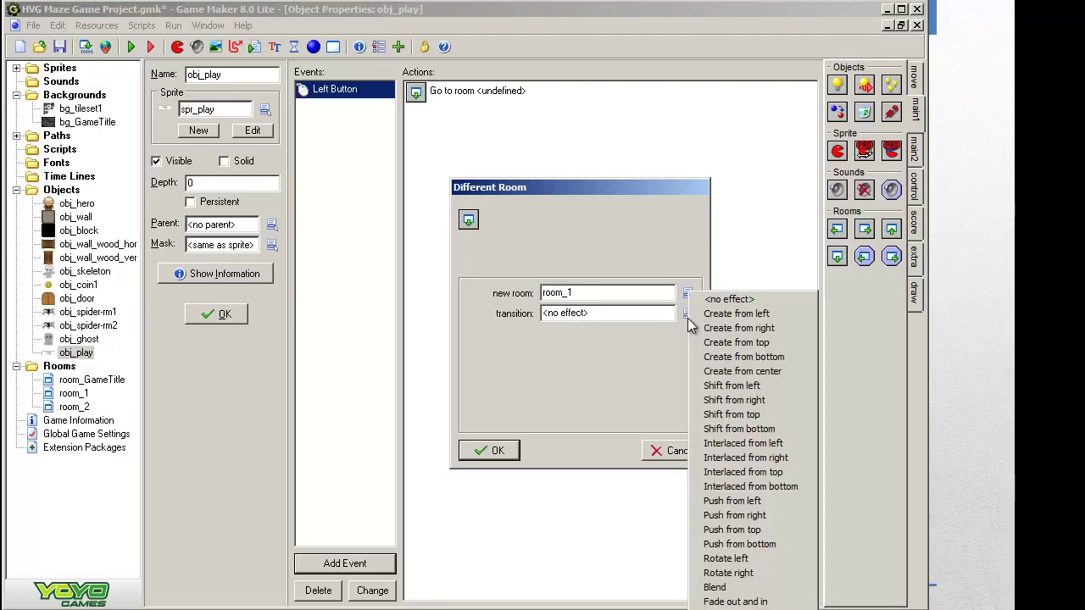
pyautogui.click(735, 314)
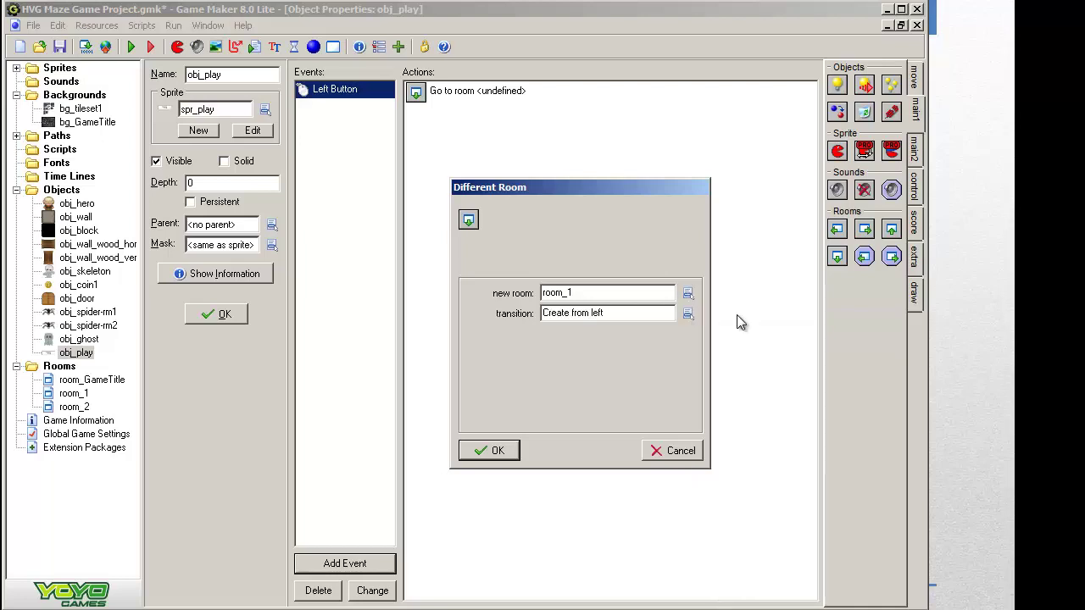
pyautogui.click(492, 452)
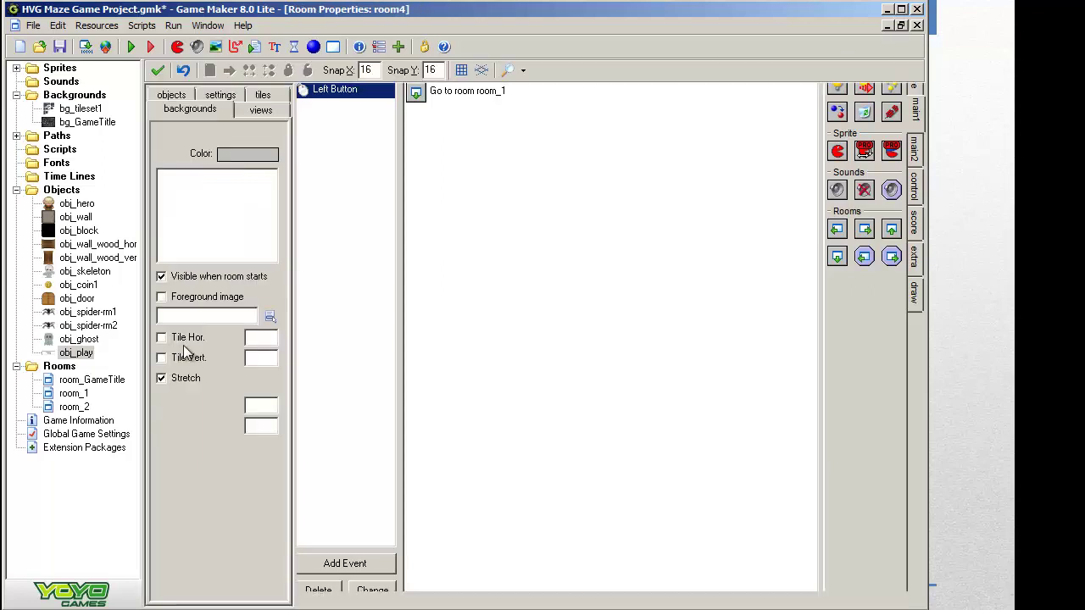
# Place an obj_play instance near the bottom centre of room_GameTitle and save the project
pyautogui.click(218, 315)
pyautogui.click(100, 382)
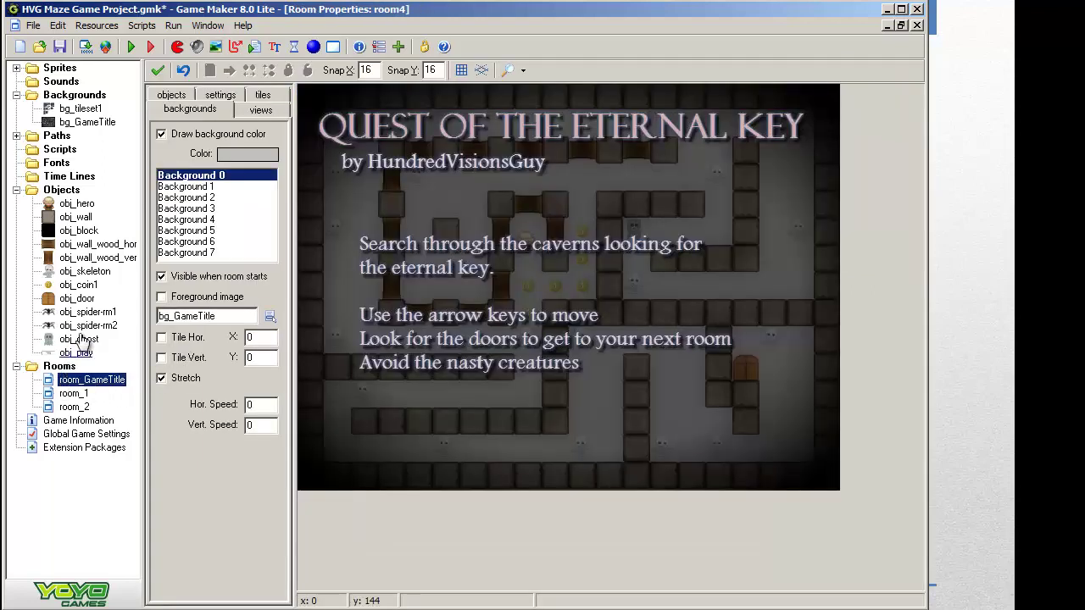
pyautogui.click(172, 97)
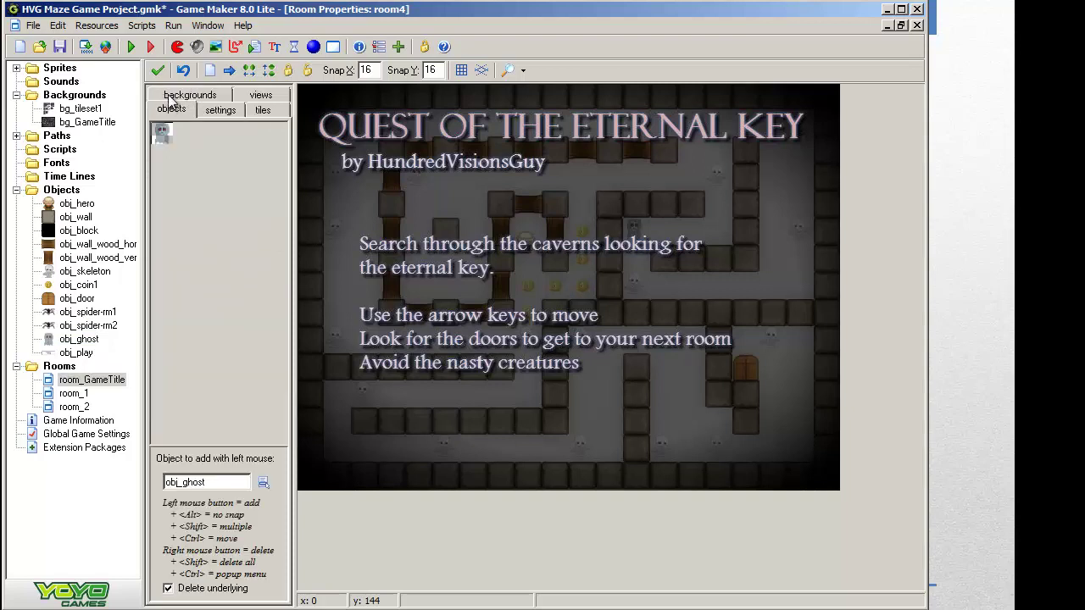
pyautogui.click(262, 481)
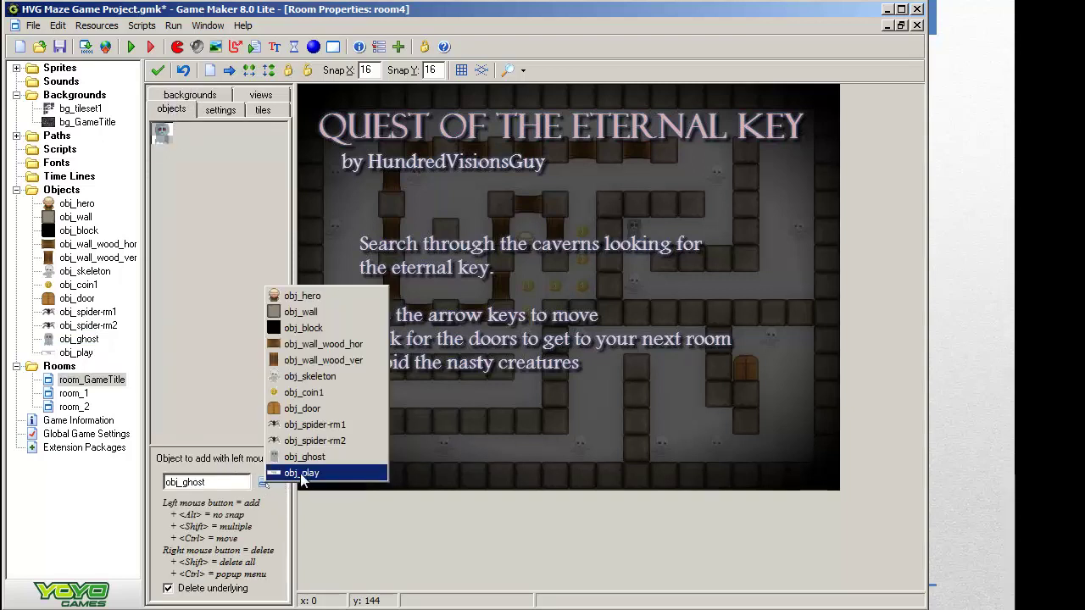
pyautogui.click(302, 473)
pyautogui.moveTo(456, 442); pyautogui.dragTo(497, 439)
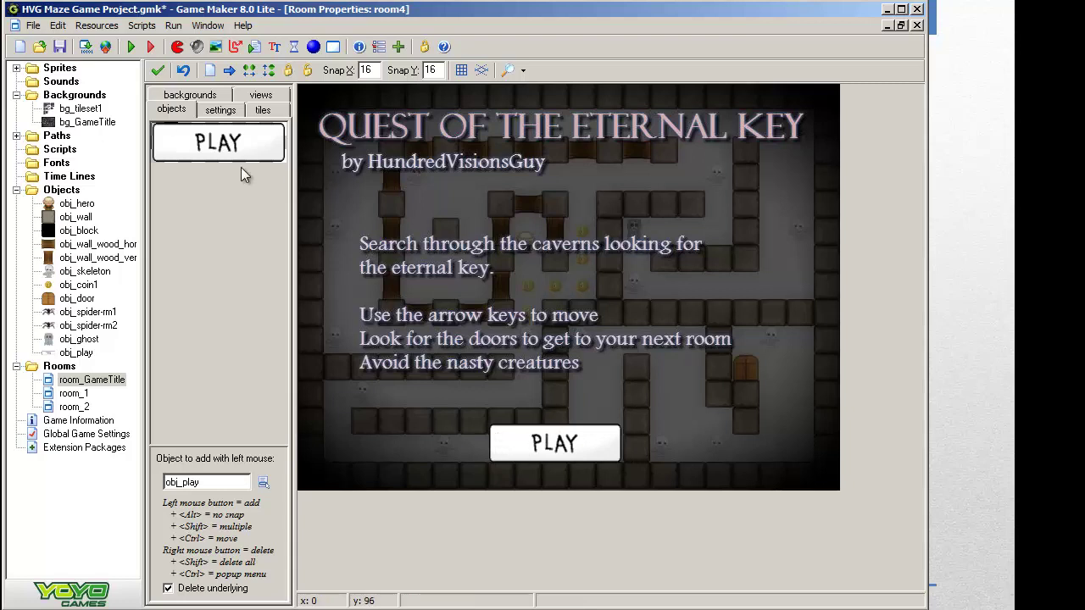
pyautogui.click(60, 46)
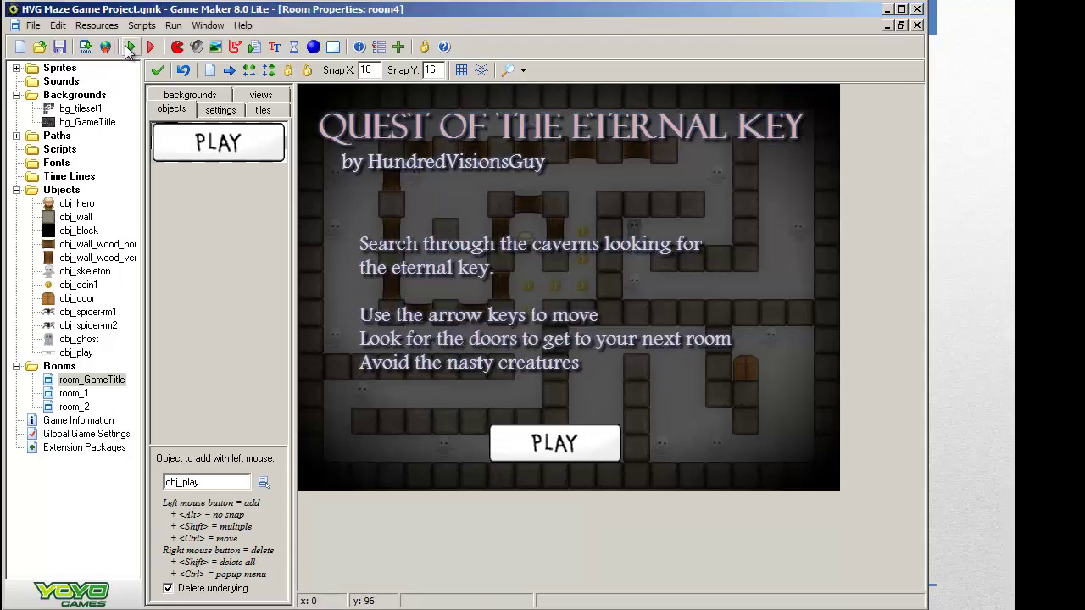
pyautogui.click(130, 47)
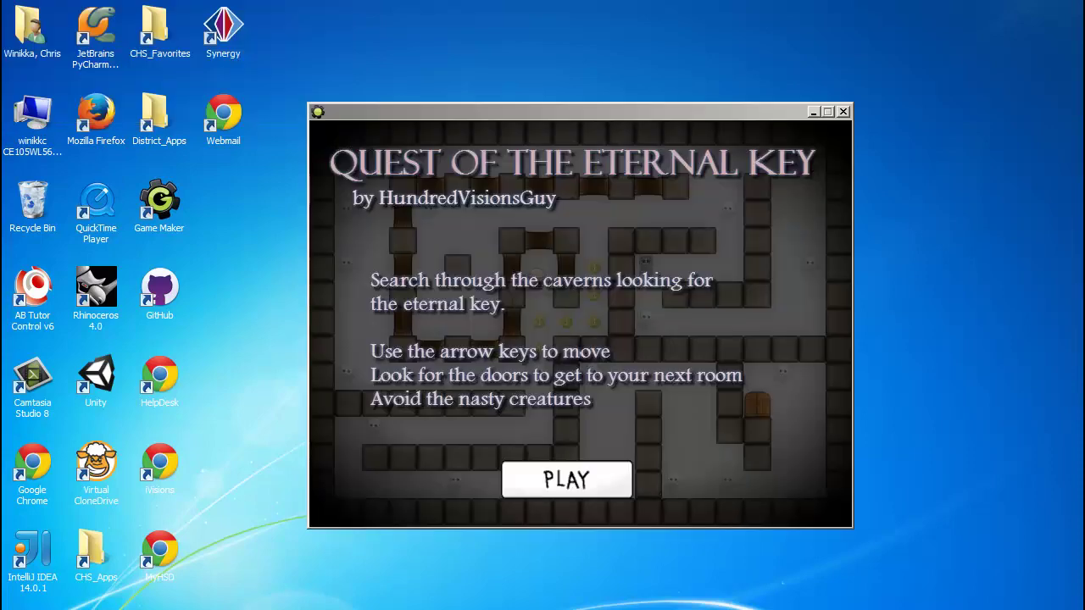
pyautogui.click(540, 483)
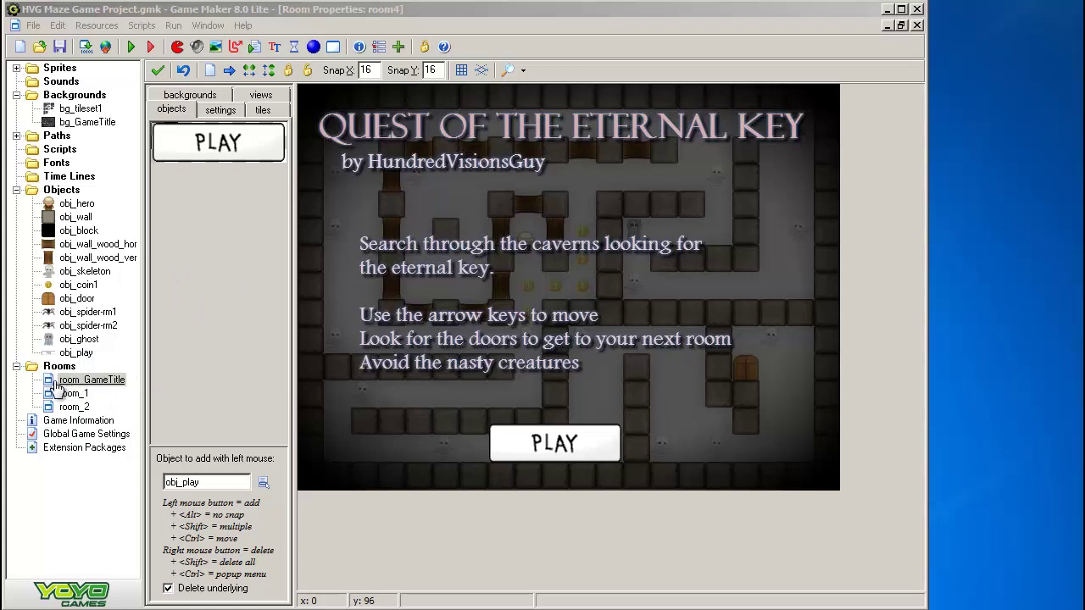
# Give obj_play's Go to room action a Shift from left transition, then test-run it by pressing PLAY
pyautogui.moveTo(51, 383); pyautogui.dragTo(74, 383)
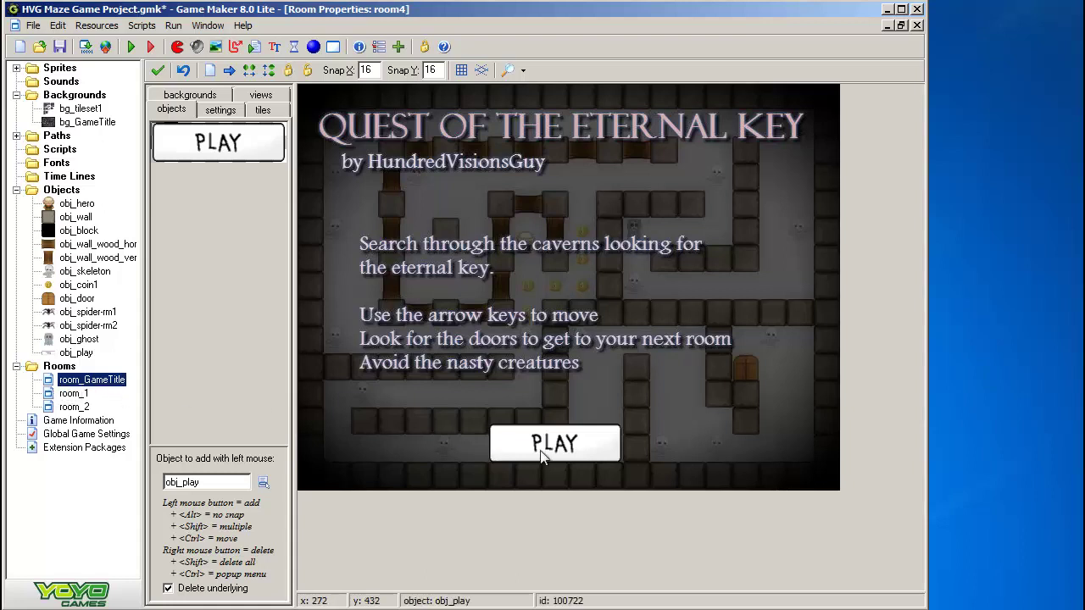
pyautogui.doubleClick(78, 352)
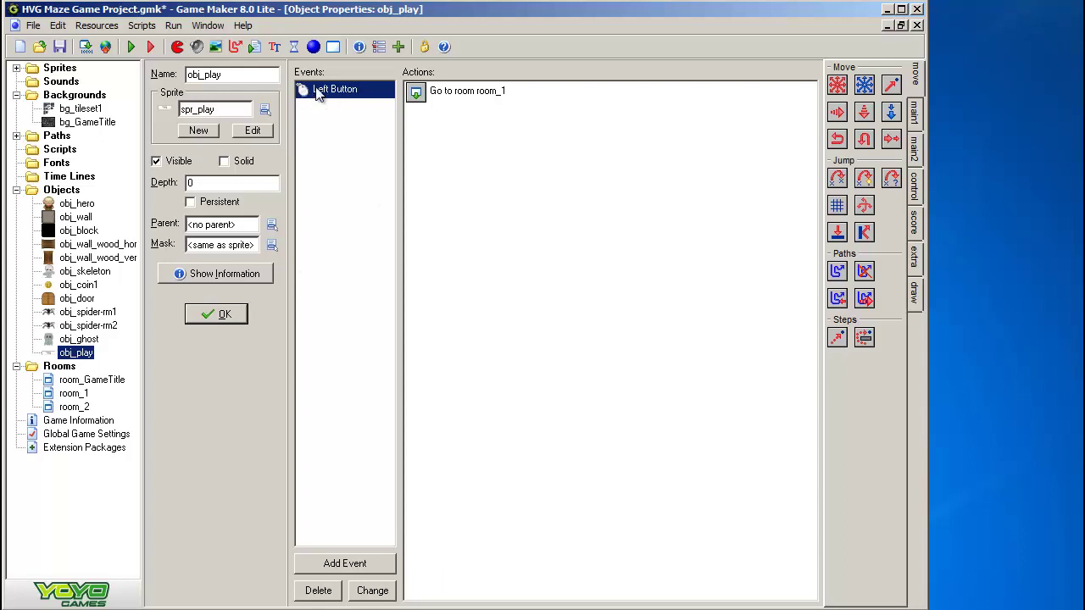
pyautogui.doubleClick(423, 93)
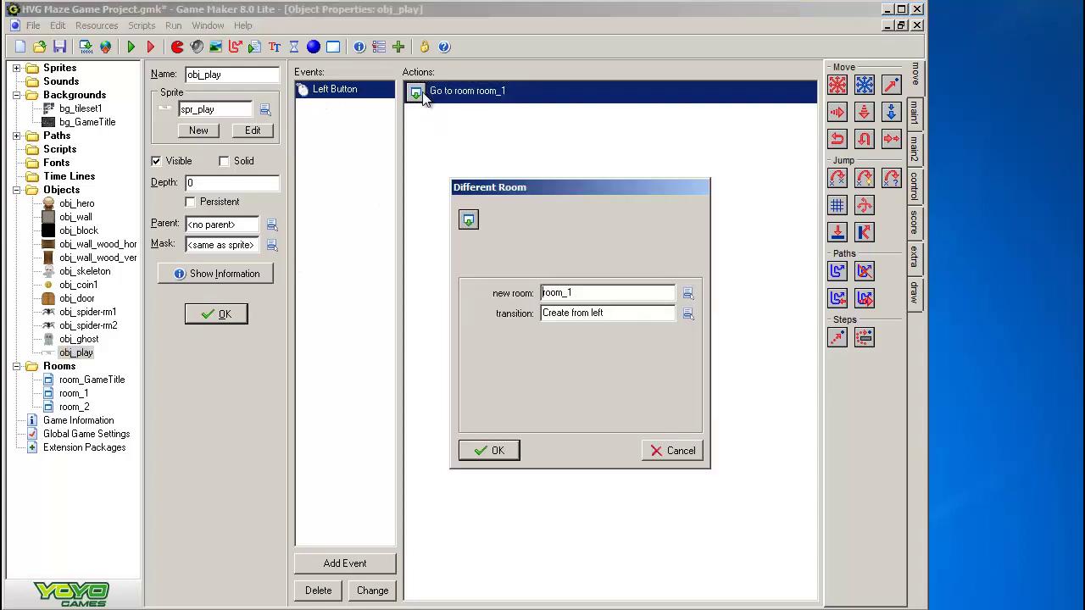
pyautogui.click(688, 313)
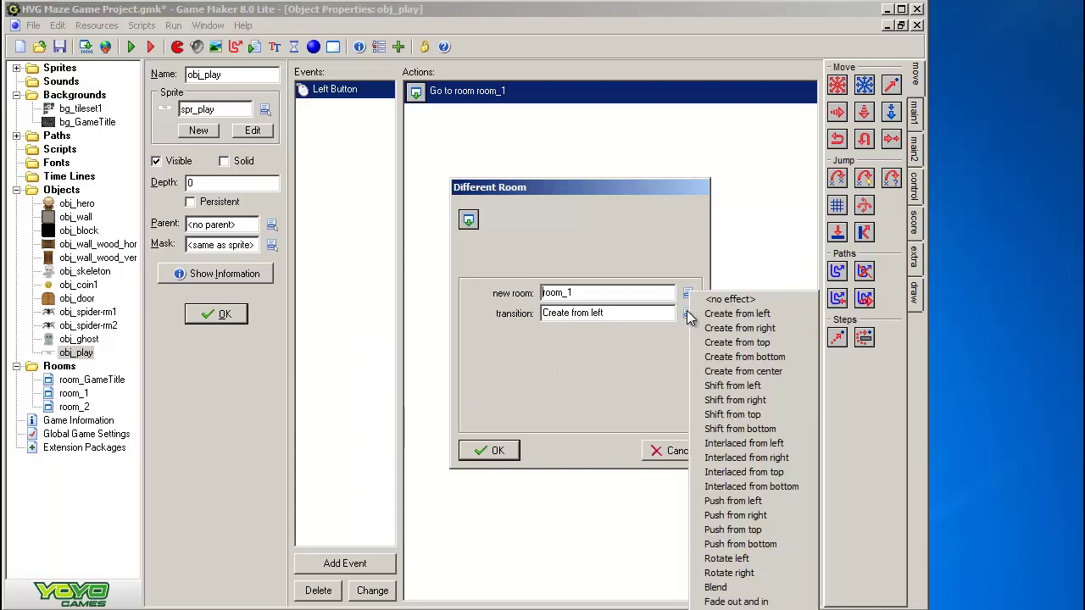
pyautogui.click(732, 389)
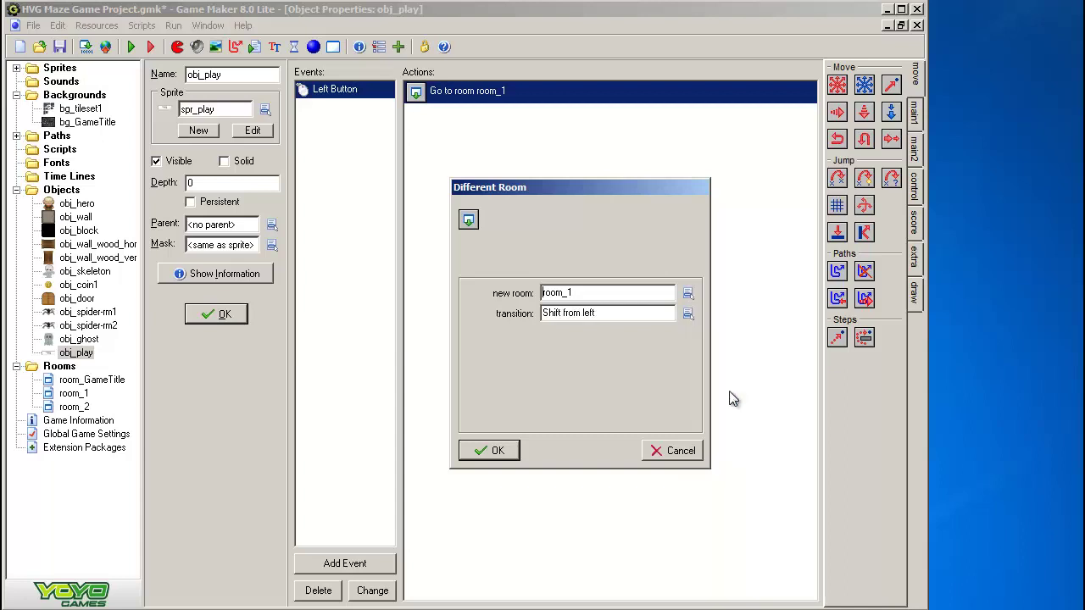
pyautogui.click(489, 450)
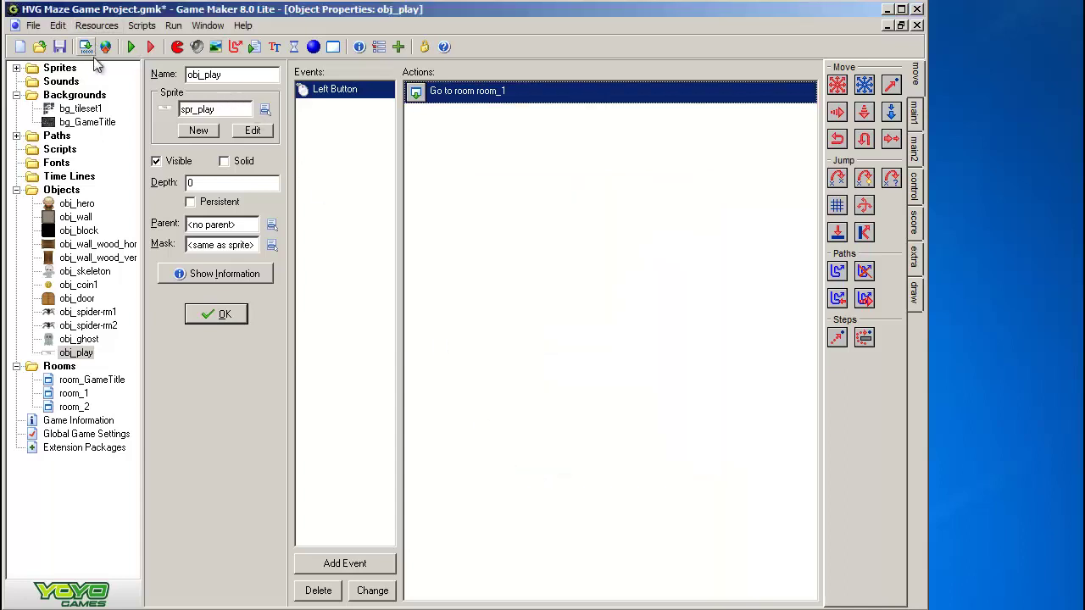
pyautogui.click(132, 47)
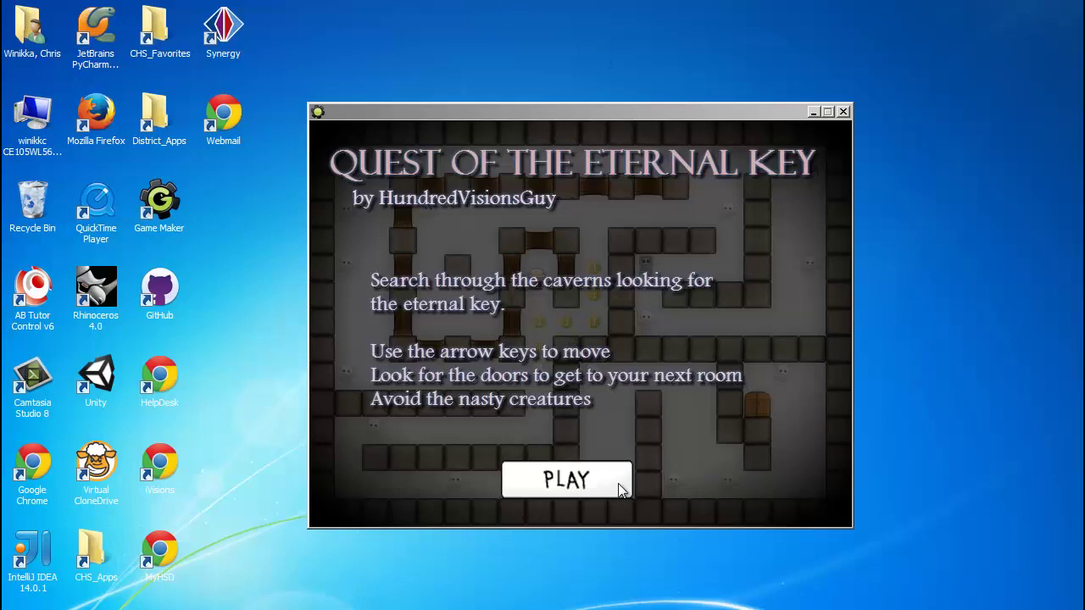
pyautogui.click(591, 482)
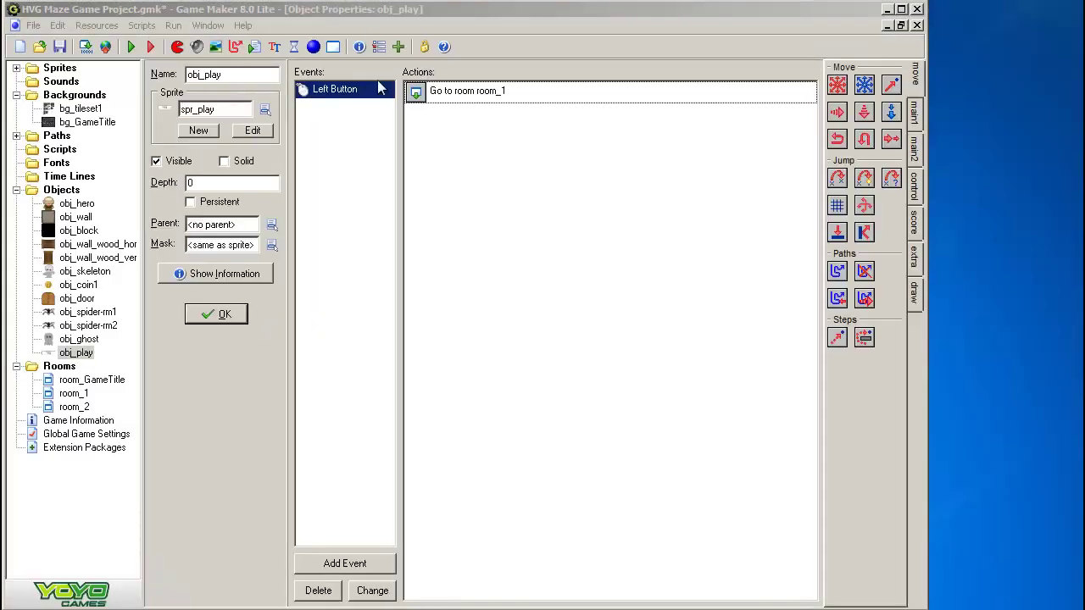
# Change the Go to room transition to Push from left, save the project and run the game
pyautogui.doubleClick(423, 96)
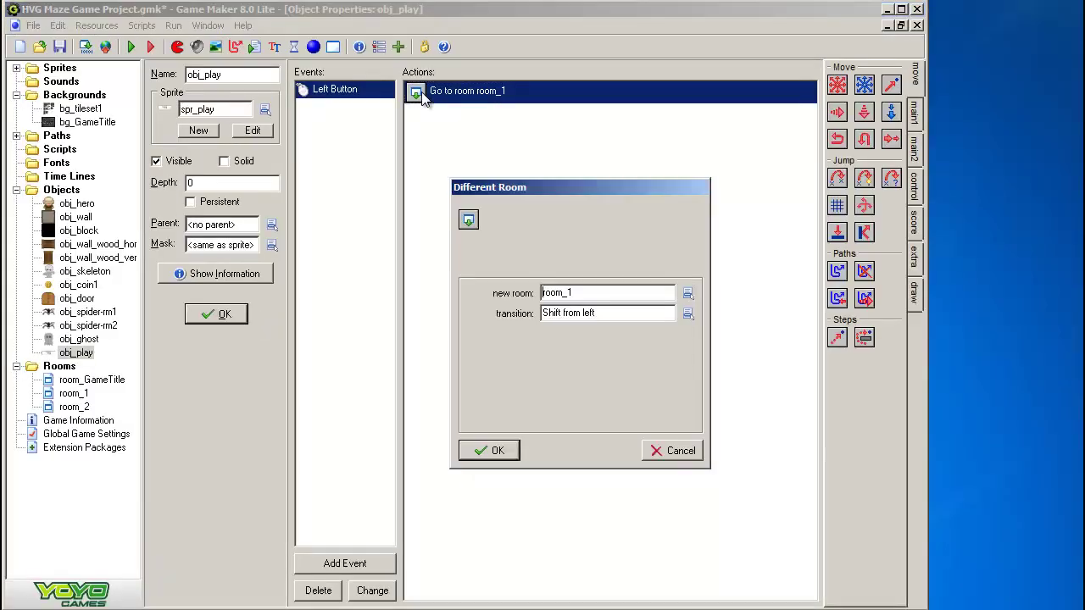
pyautogui.click(687, 314)
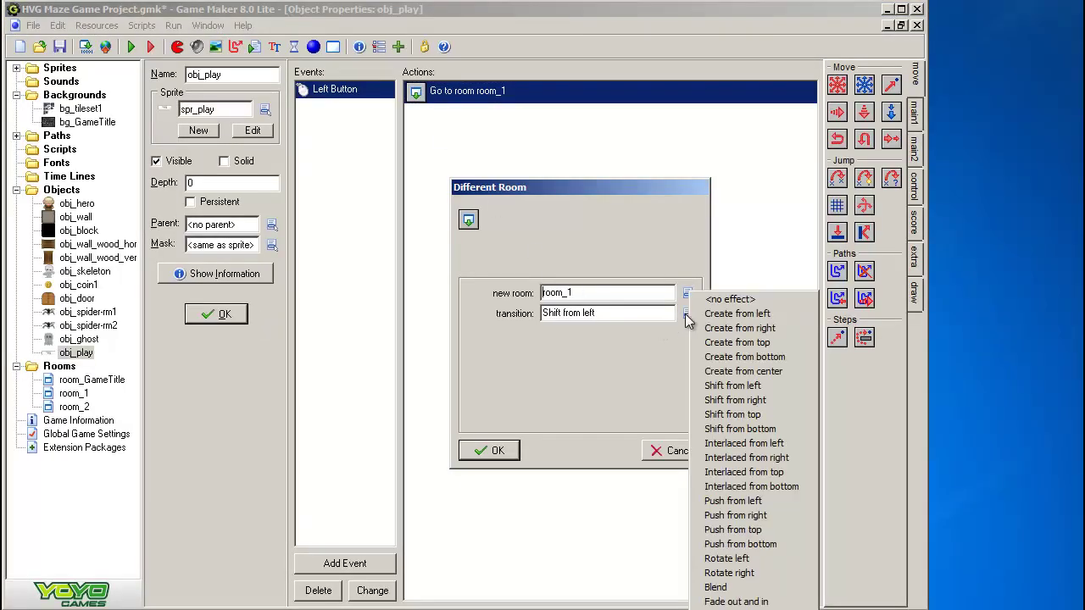
pyautogui.click(732, 501)
pyautogui.click(488, 450)
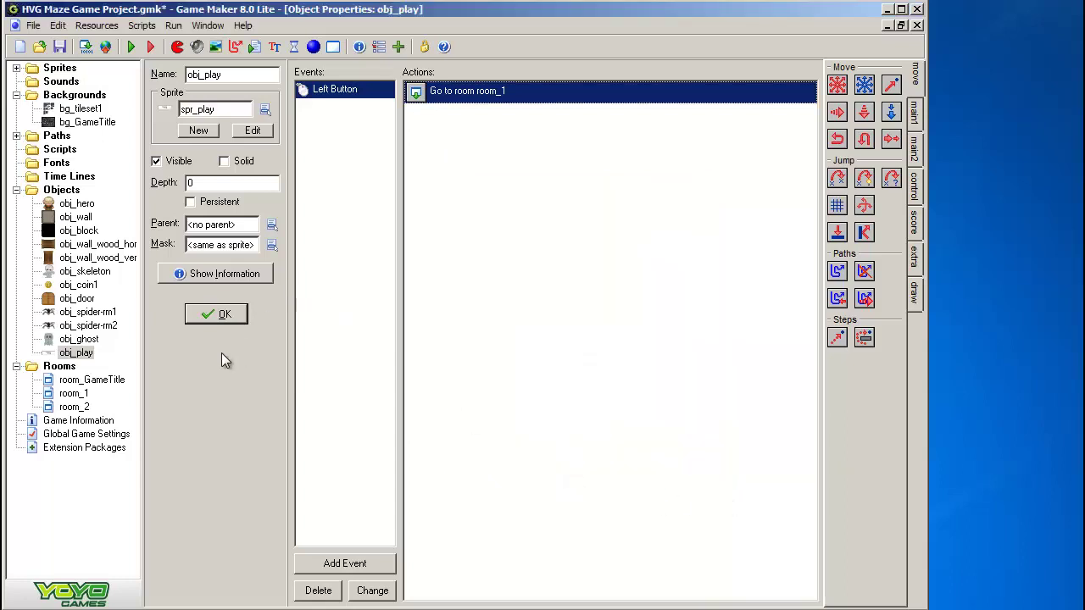
pyautogui.click(59, 47)
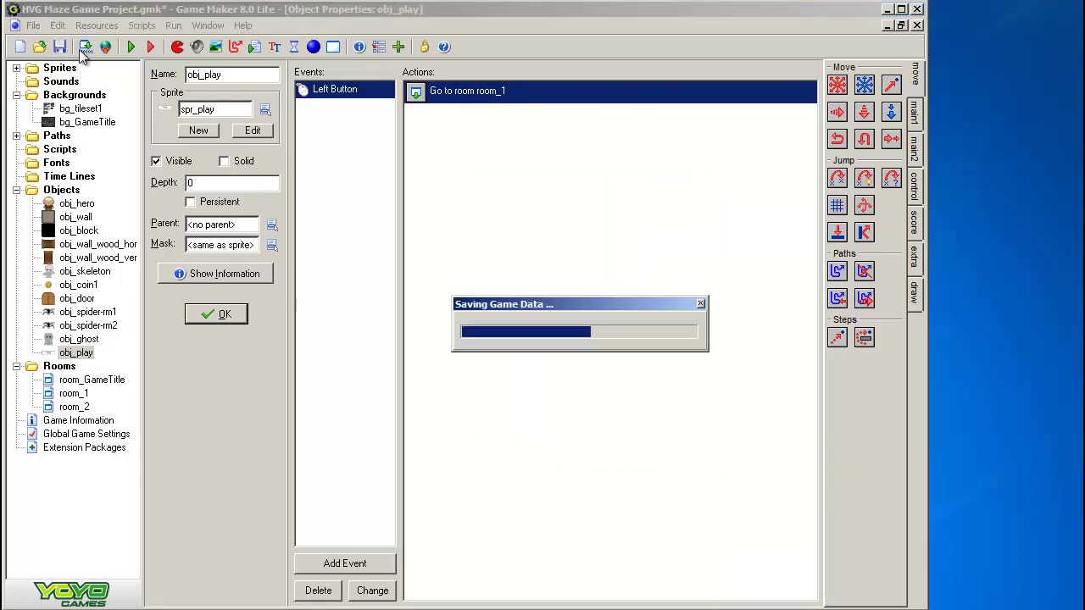
pyautogui.click(131, 47)
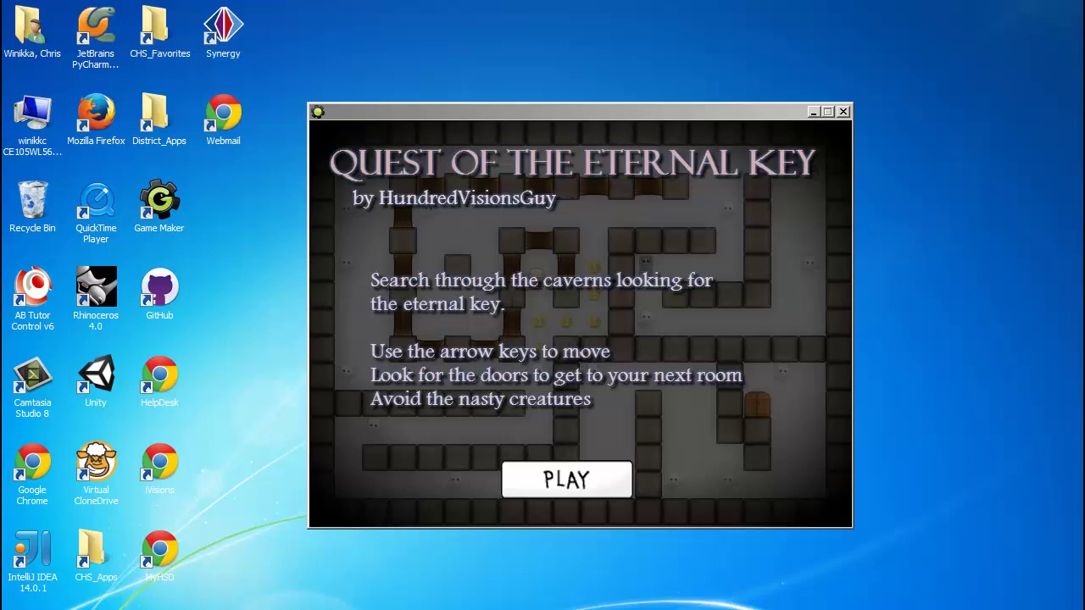
# Press PLAY on the running title screen to watch room_1 push in from the left
pyautogui.click(577, 479)
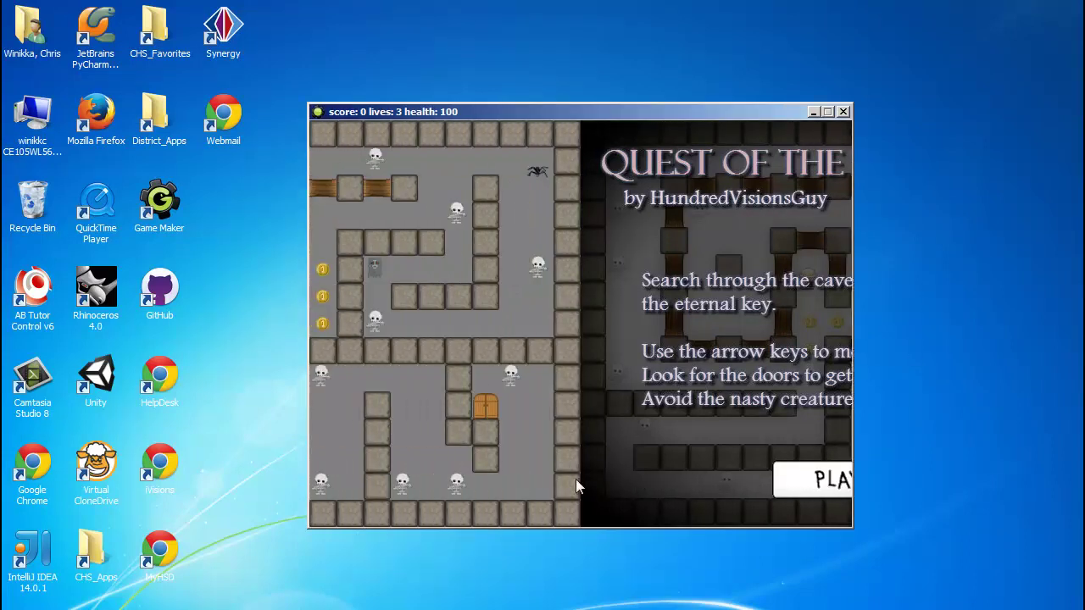